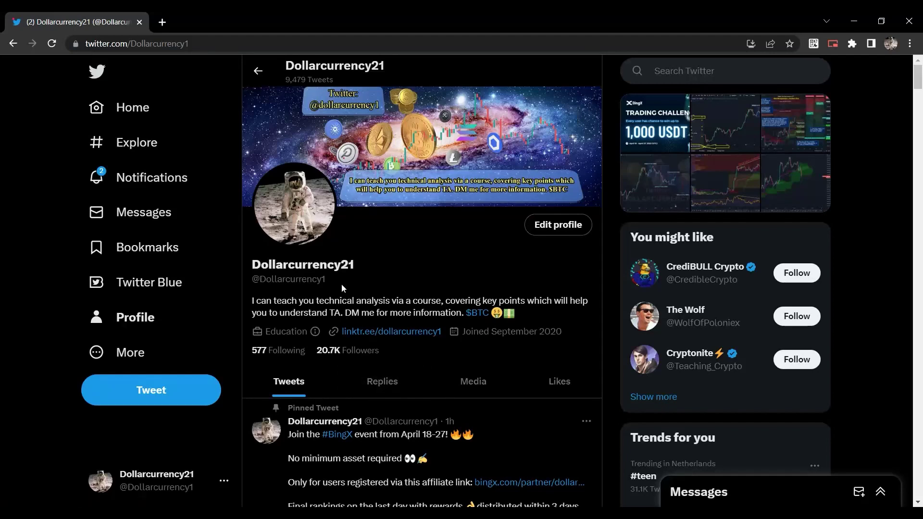
# Look through the posts and chart images on the open Twitter profile, and return to its top.
pyautogui.scroll(-6, 342, 284)
pyautogui.scroll(-10, 384, 349)
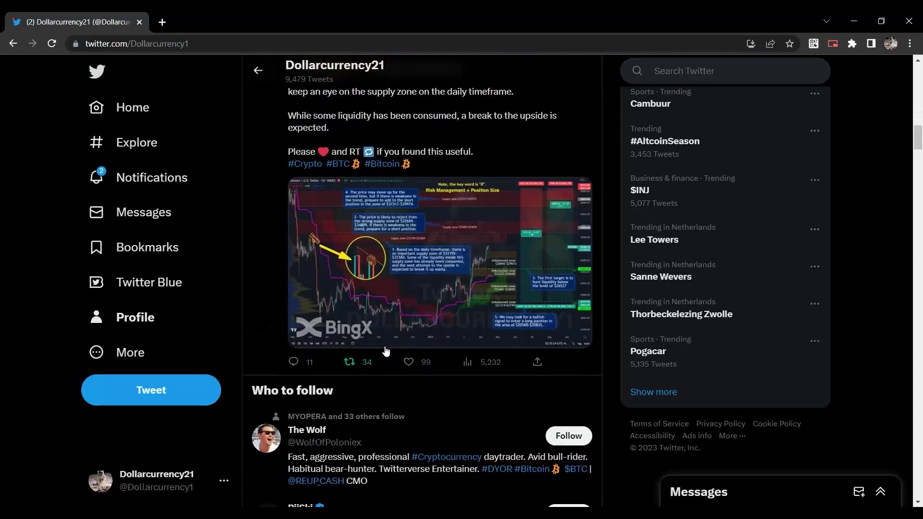
pyautogui.scroll(-12, 385, 351)
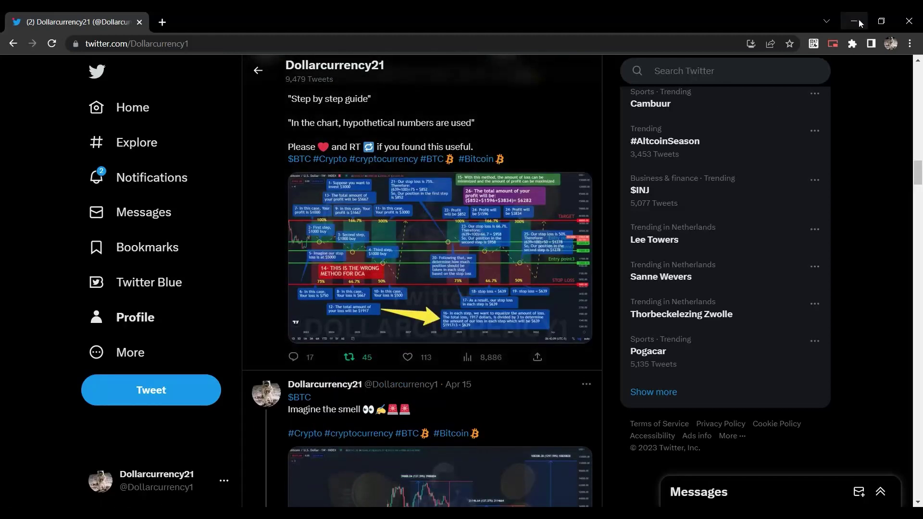
pyautogui.click(340, 64)
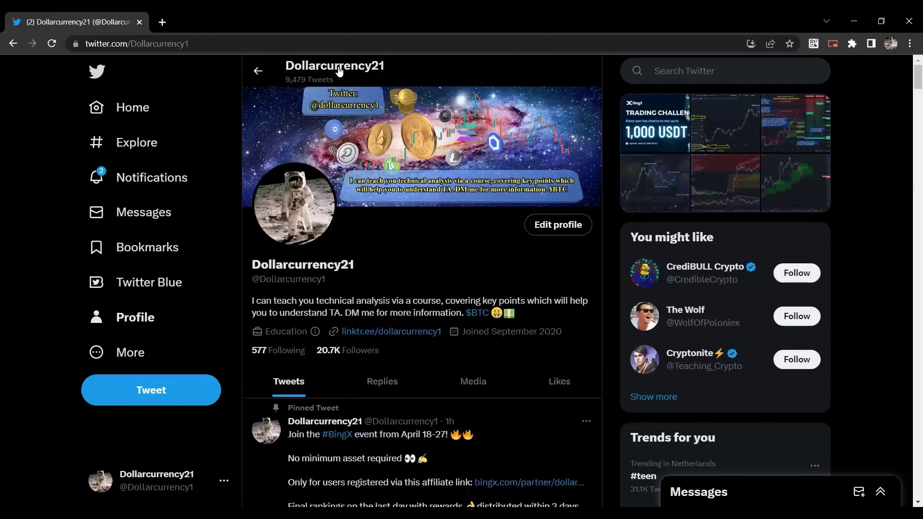
pyautogui.click(848, 20)
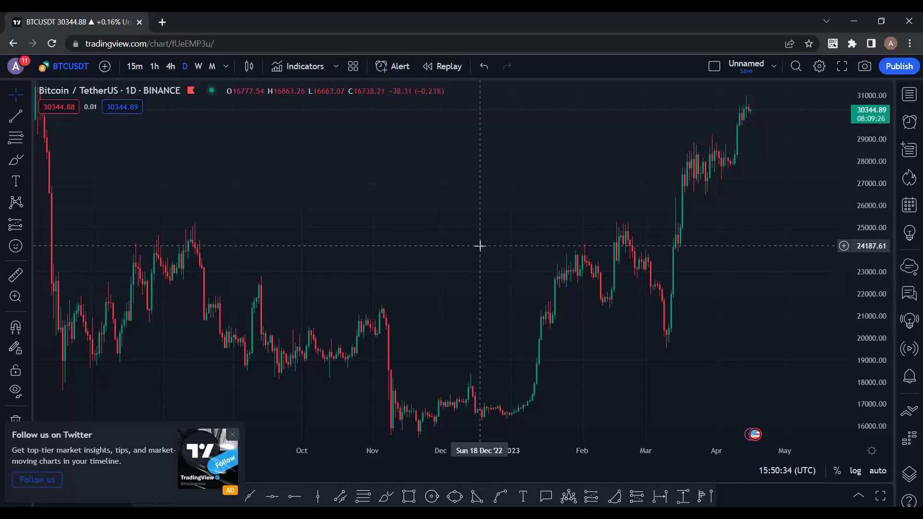
# Search the indicators for "ichimoku", mark the built-in Ichimoku Cloud as a favorite and add it to the BTCUSDT chart.
pyautogui.click(286, 67)
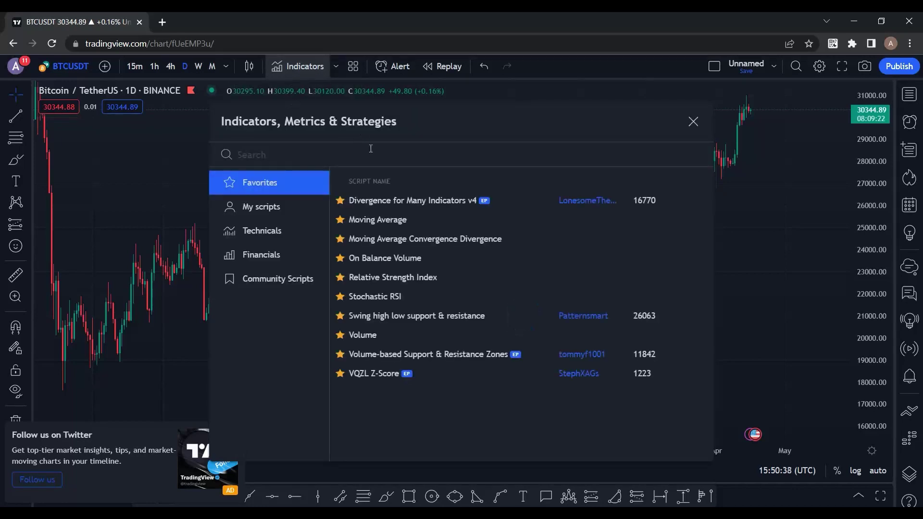
pyautogui.write('ichi')
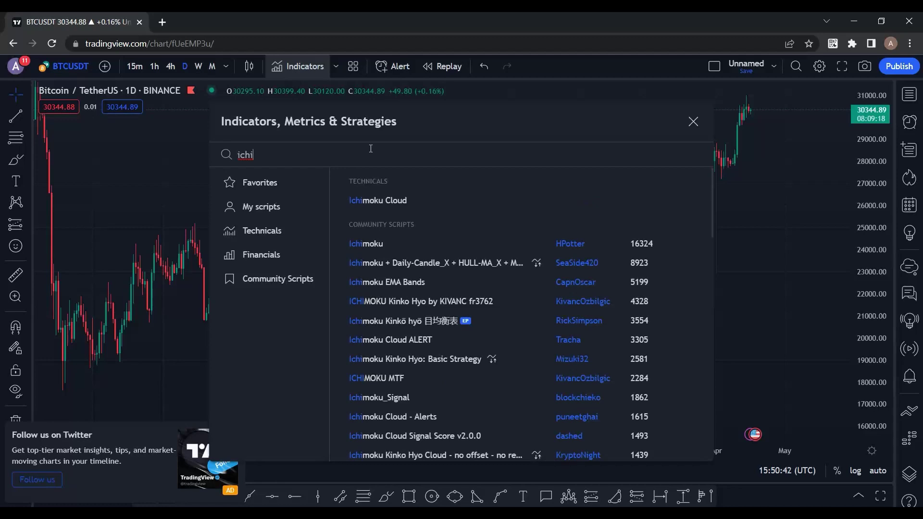
pyautogui.write('m')
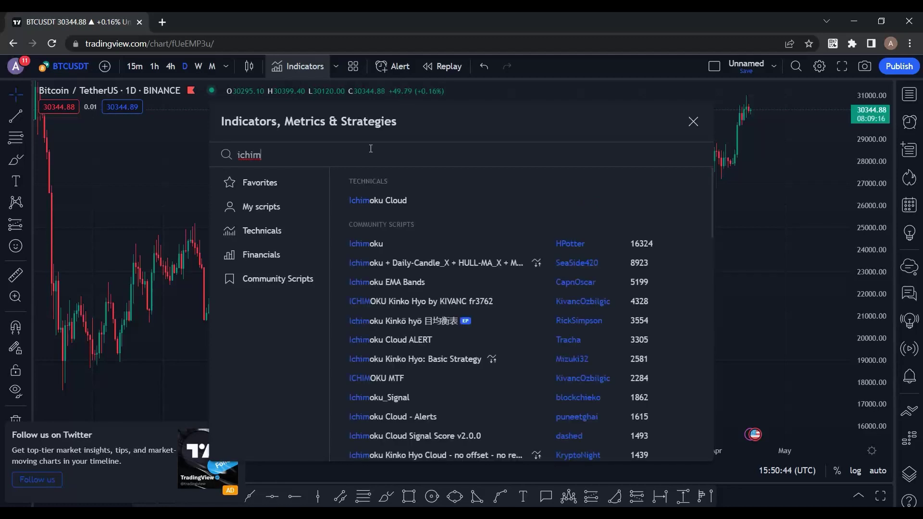
pyautogui.write('oku')
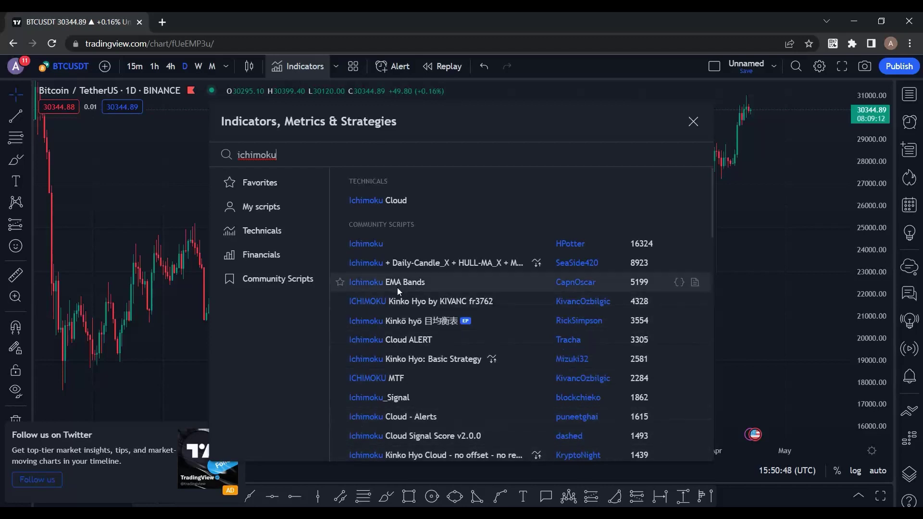
pyautogui.scroll(-3, 403, 376)
pyautogui.scroll(3, 403, 382)
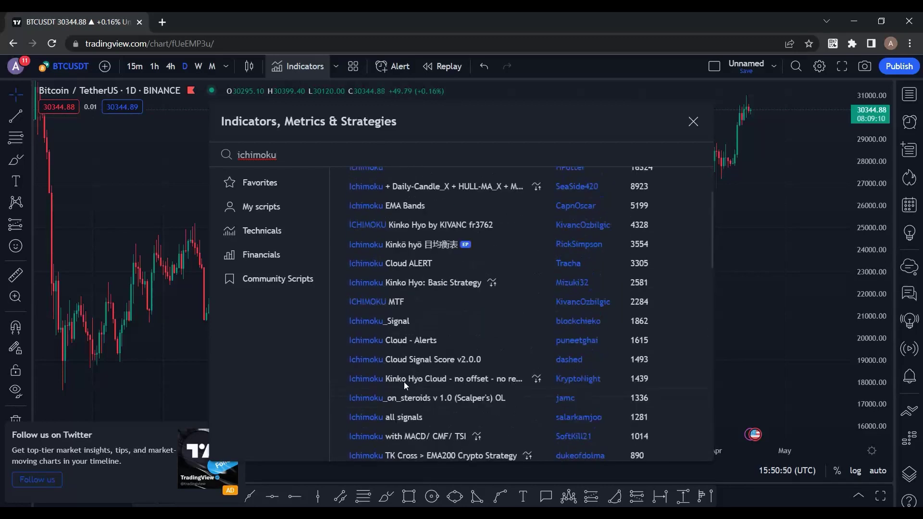
pyautogui.click(339, 200)
pyautogui.click(371, 201)
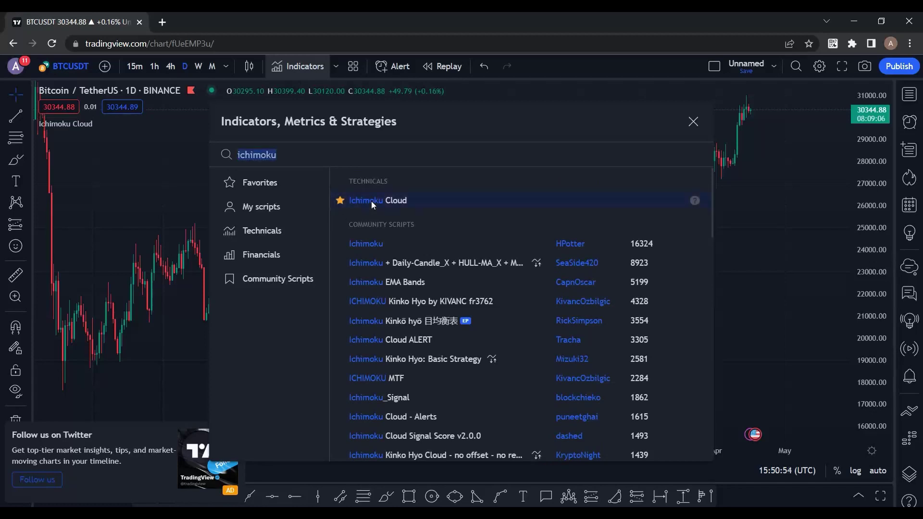
pyautogui.click(693, 121)
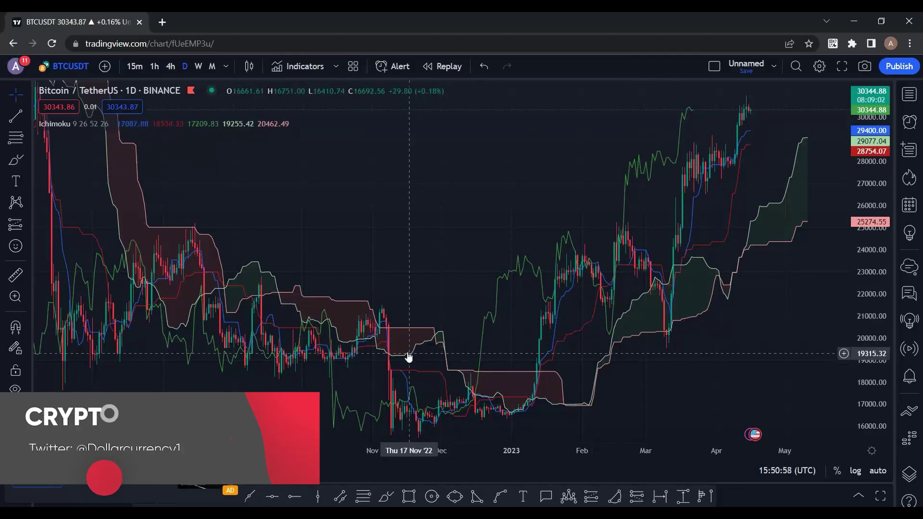
pyautogui.moveTo(825, 310); pyautogui.dragTo(802, 310)
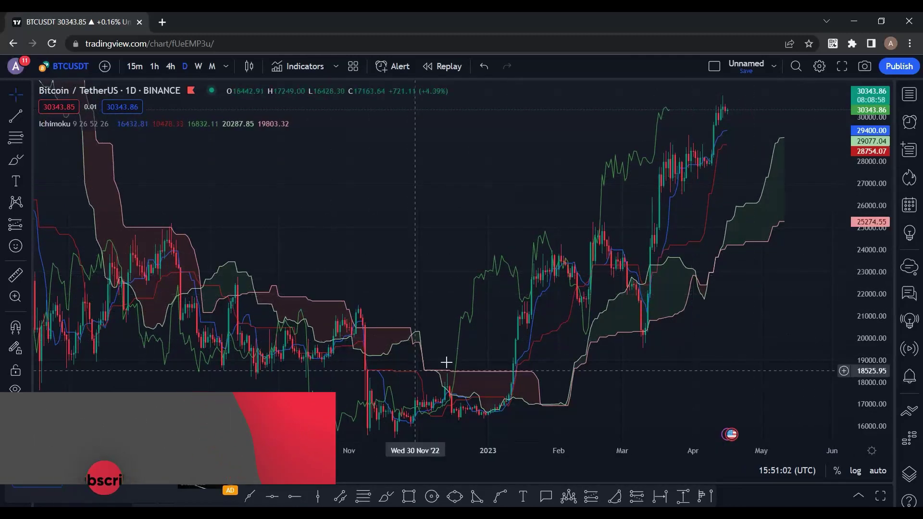
pyautogui.moveTo(590, 457); pyautogui.dragTo(600, 456)
pyautogui.scroll(-2, 600, 455)
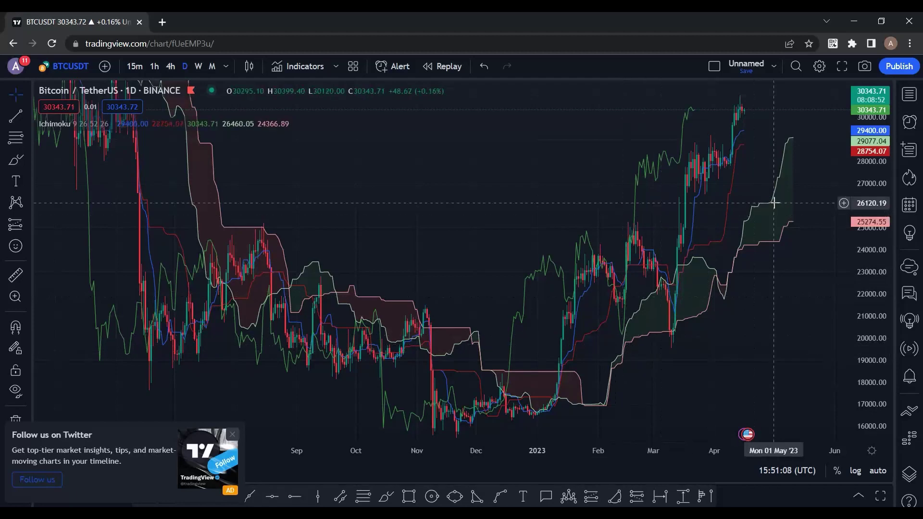
pyautogui.moveTo(567, 211); pyautogui.dragTo(552, 217)
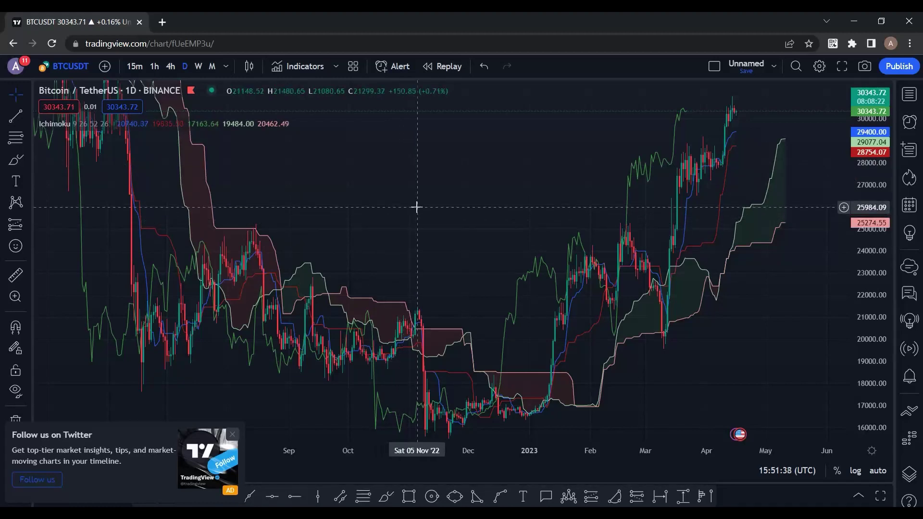
# Open the input settings of the Ichimoku indicator on the chart.
pyautogui.moveTo(129, 124)
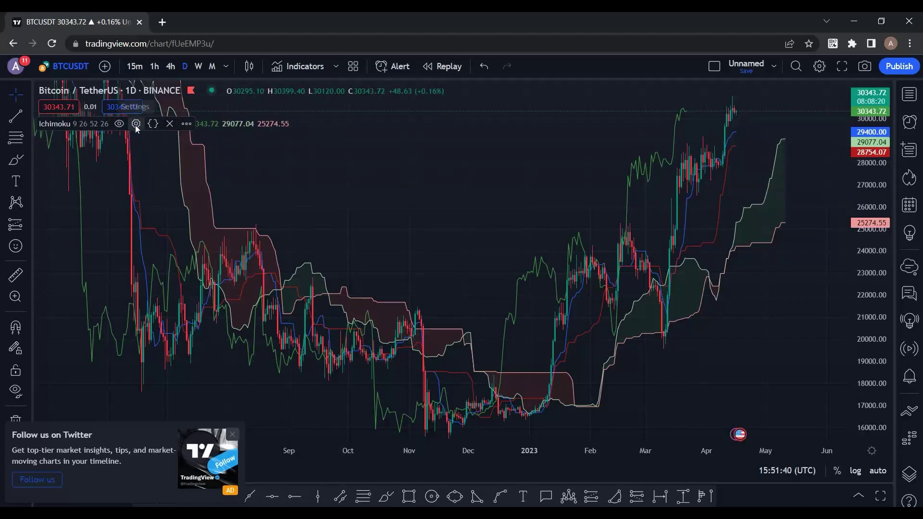
pyautogui.click(136, 124)
pyautogui.click(373, 116)
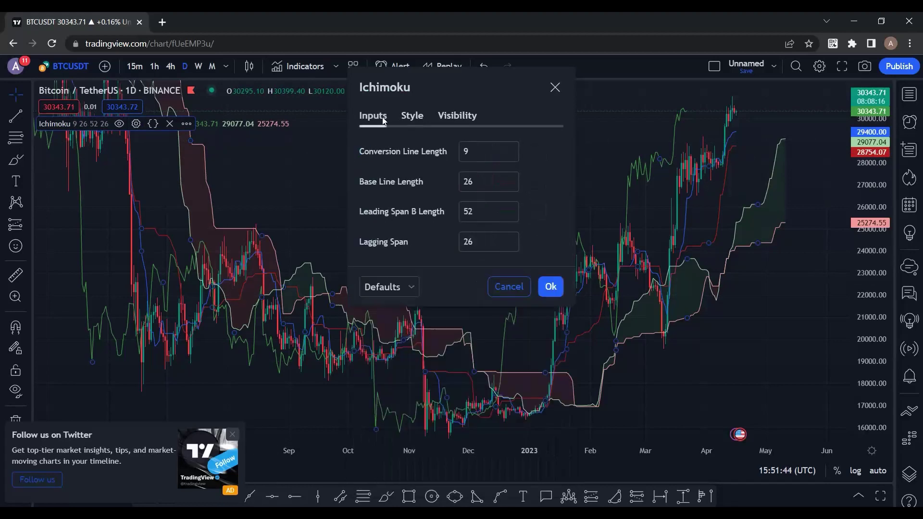
pyautogui.click(468, 181)
pyautogui.click(484, 184)
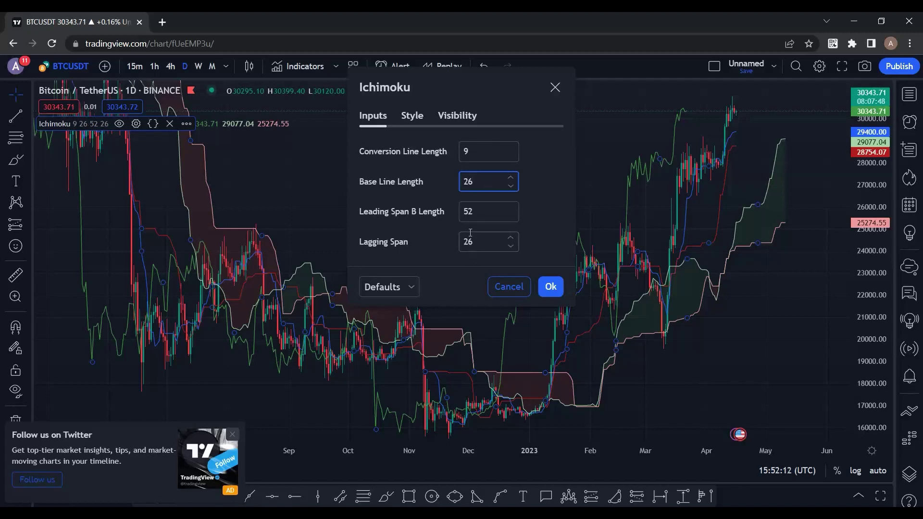
pyautogui.click(468, 151)
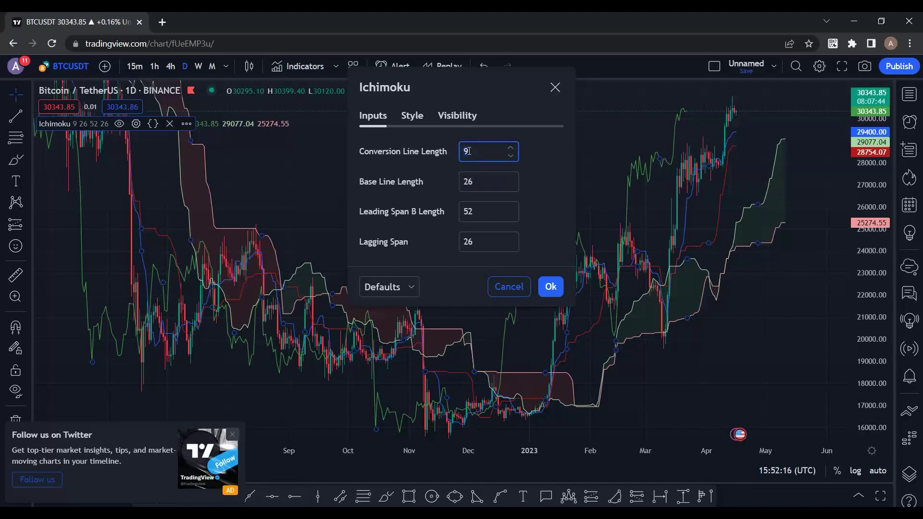
pyautogui.click(764, 513)
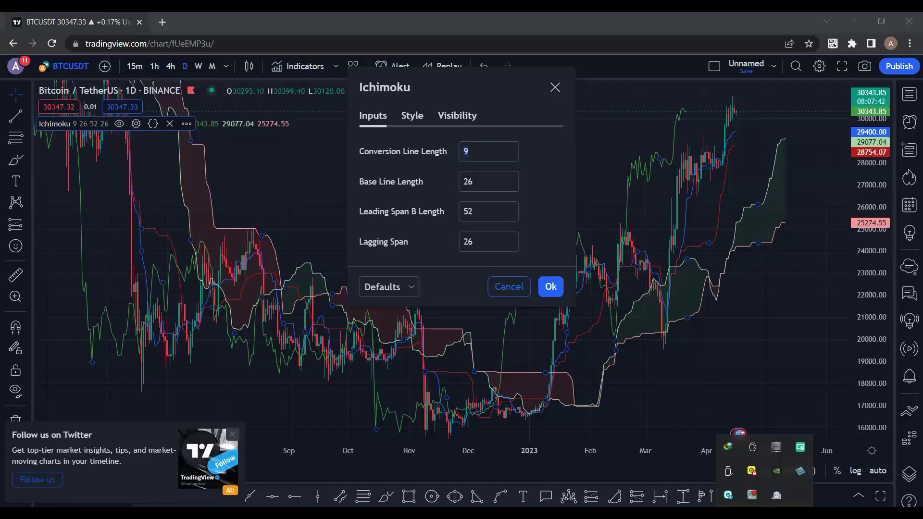
pyautogui.click(474, 151)
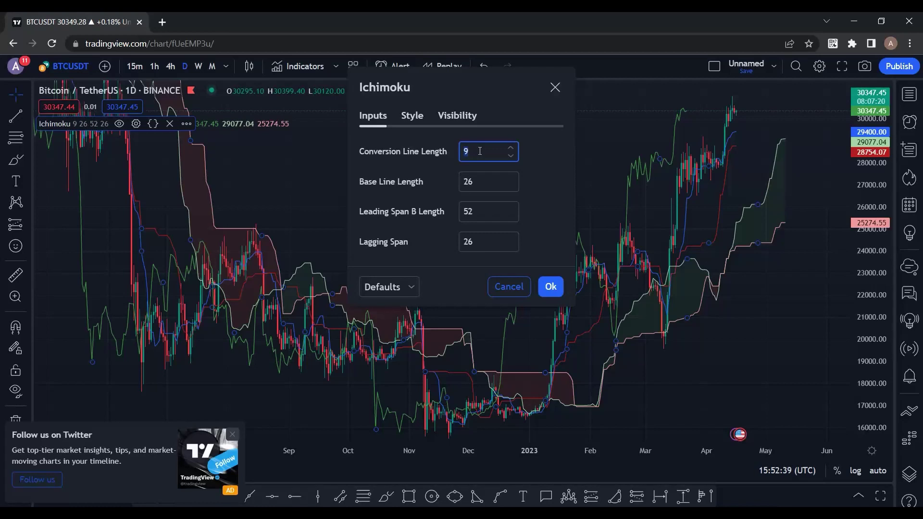
pyautogui.write('20')
pyautogui.click(485, 184)
pyautogui.write('60')
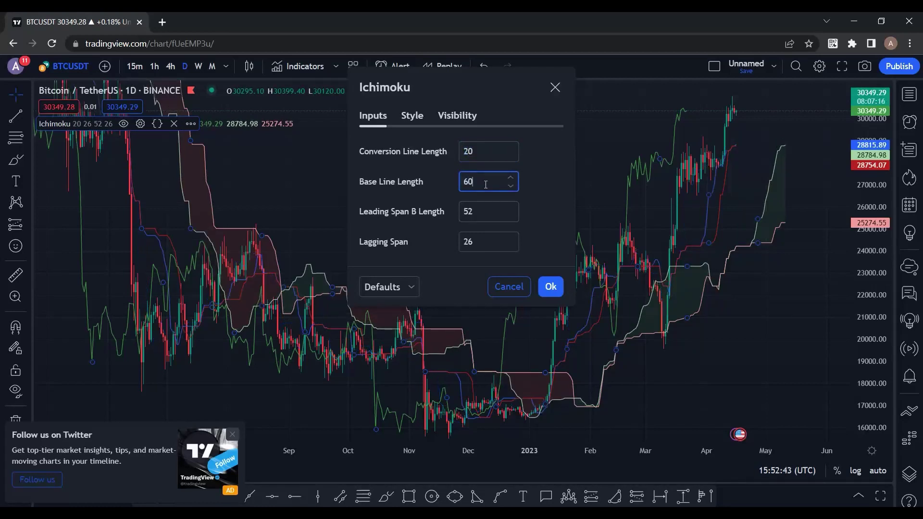
pyautogui.click(478, 214)
pyautogui.write('120')
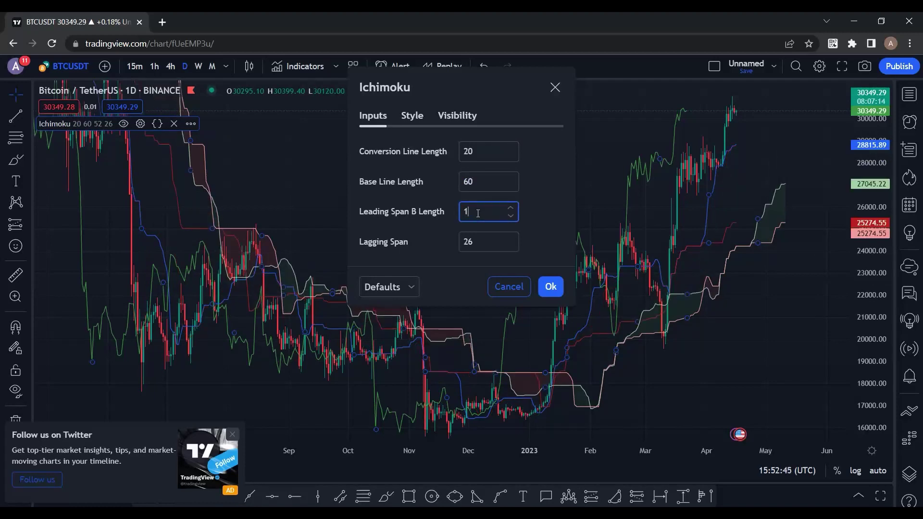
pyautogui.click(478, 243)
pyautogui.write('30')
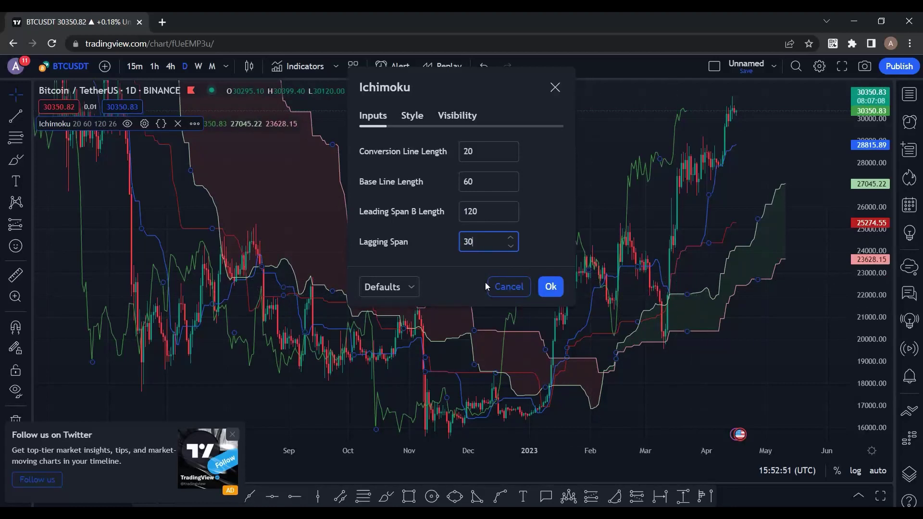
pyautogui.hotkey('ctrl', 'z')
pyautogui.hotkey('ctrl', 'z')
pyautogui.hotkey('ctrl', 'z')
pyautogui.hotkey('ctrl', 'z')
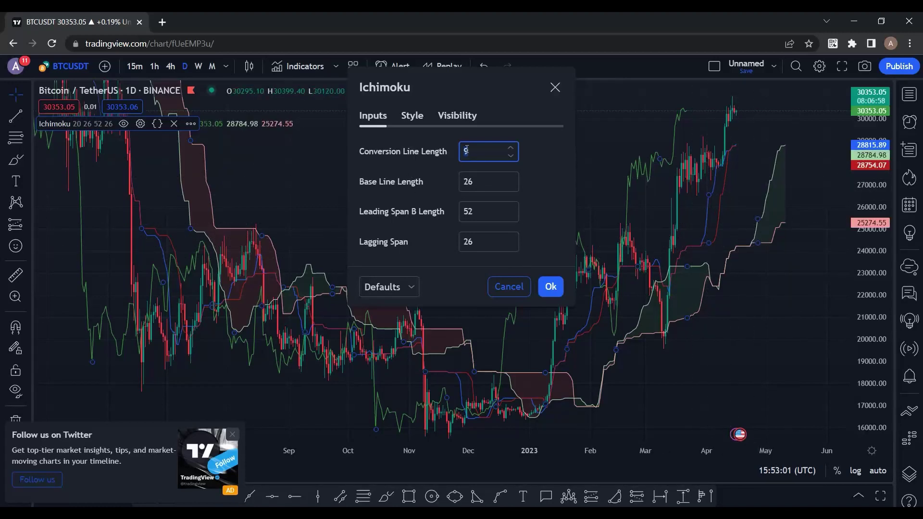
# Set the Ichimoku Conversion Line Length to 20, Base Line Length to 60, Leading Span B Length to 120 and Lagging Span to 30.
pyautogui.write('20')
pyautogui.press('Tab')
pyautogui.write('60')
pyautogui.press('Tab')
pyautogui.write('120')
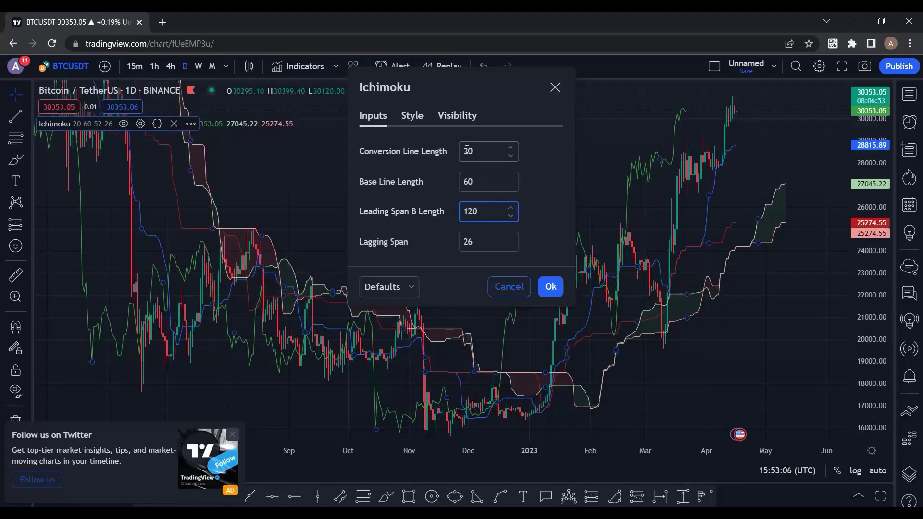
pyautogui.press('Tab')
pyautogui.write('30')
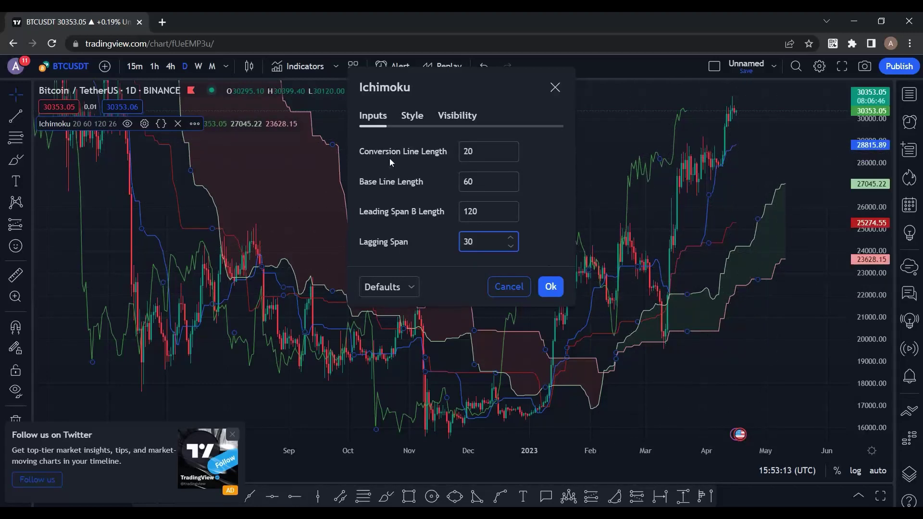
# Open the line style settings of the Ichimoku indicator.
pyautogui.click(406, 117)
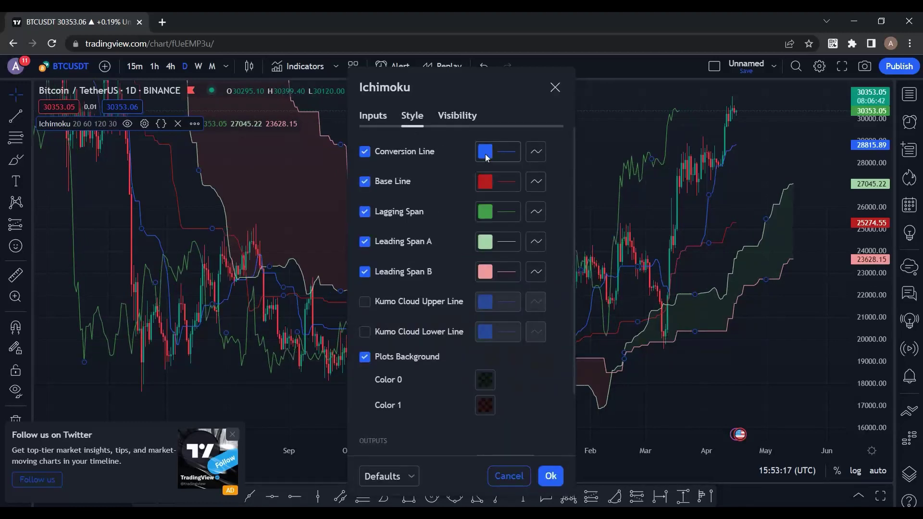
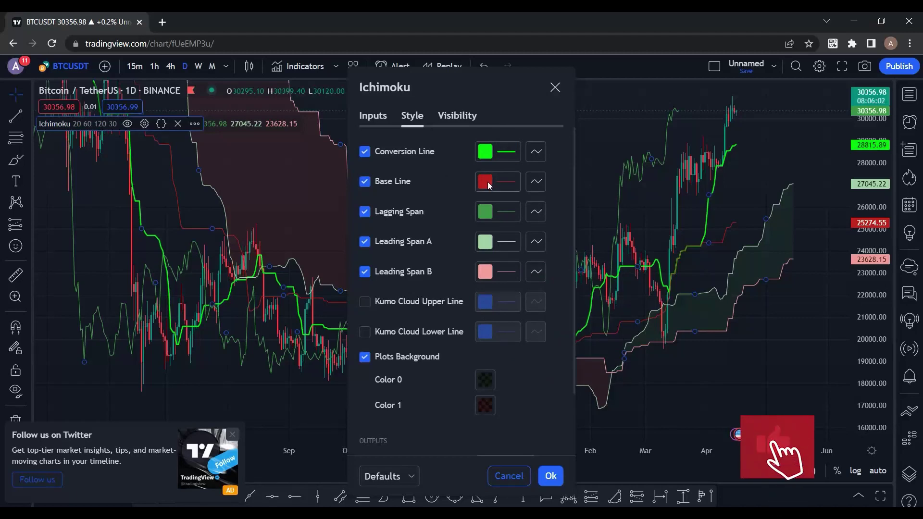
# Set the Ichimoku Base Line to a custom bright magenta with the third line thickness.
pyautogui.click(488, 183)
pyautogui.click(596, 220)
pyautogui.click(501, 333)
pyautogui.moveTo(574, 259); pyautogui.dragTo(601, 211)
pyautogui.click(501, 180)
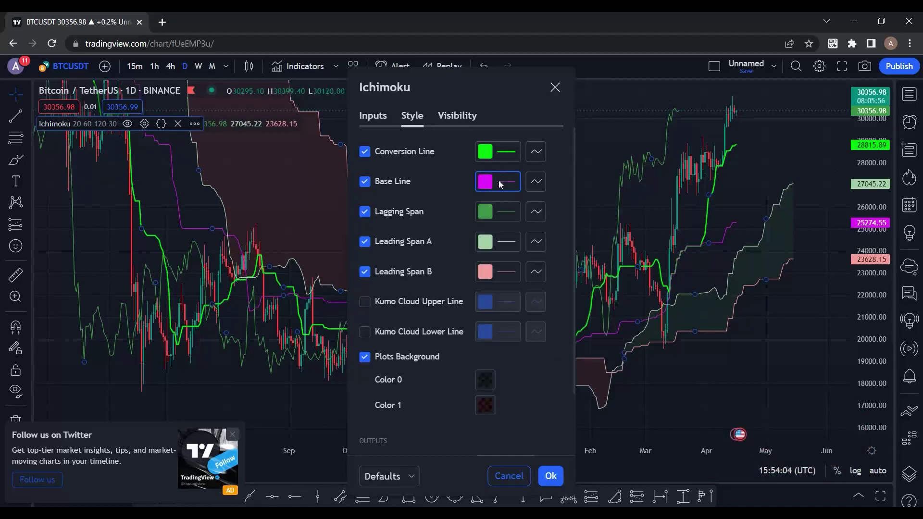
pyautogui.click(501, 180)
pyautogui.click(566, 401)
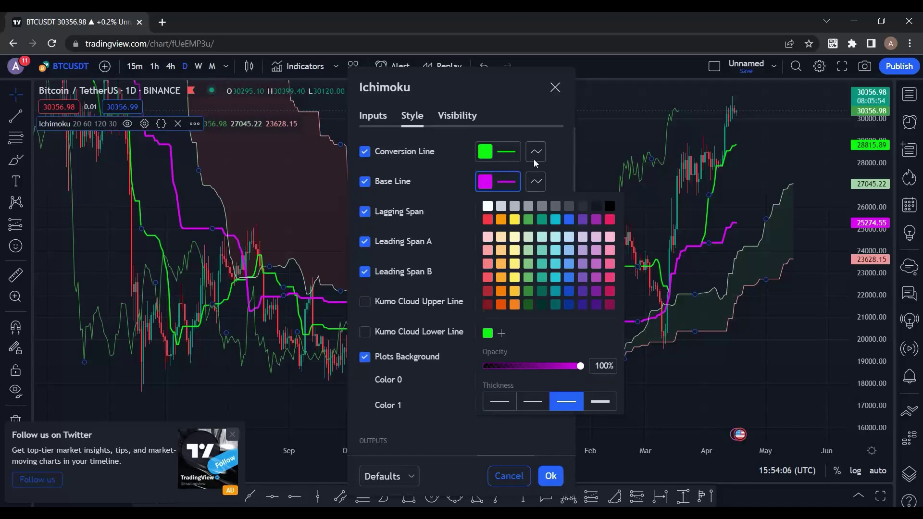
pyautogui.click(481, 187)
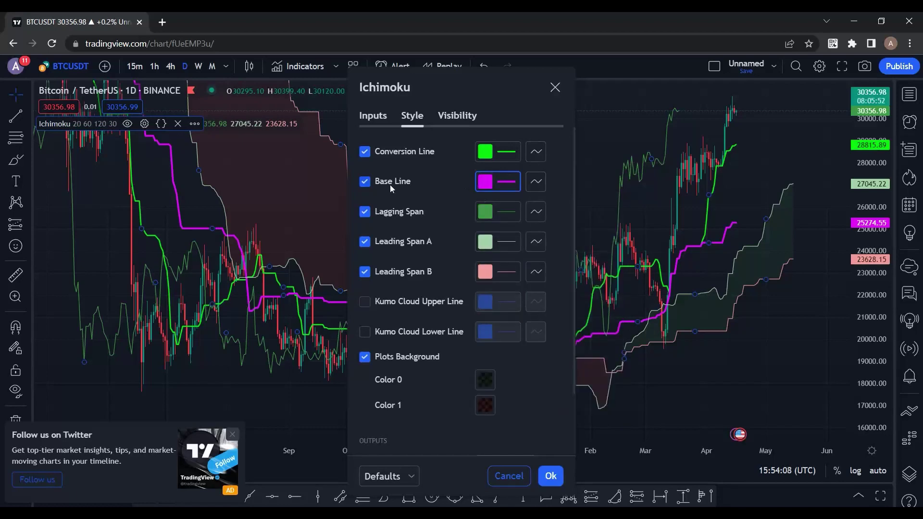
# Set the Lagging Span color to the custom bright cyan #03e1fe.
pyautogui.click(490, 212)
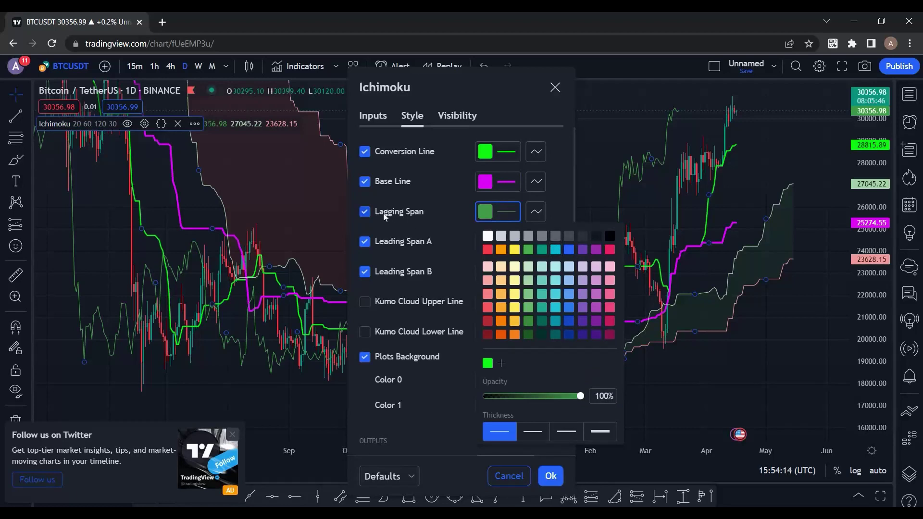
pyautogui.click(555, 250)
pyautogui.click(502, 363)
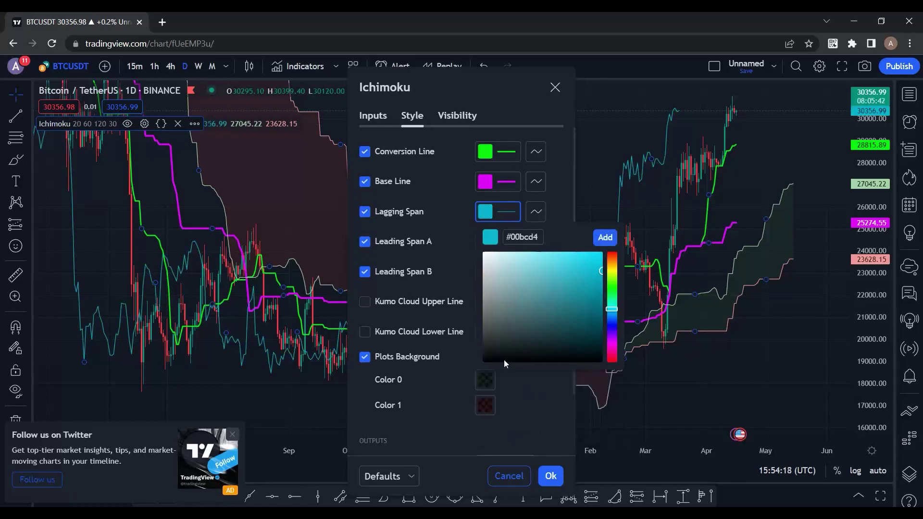
pyautogui.moveTo(593, 271); pyautogui.dragTo(601, 258)
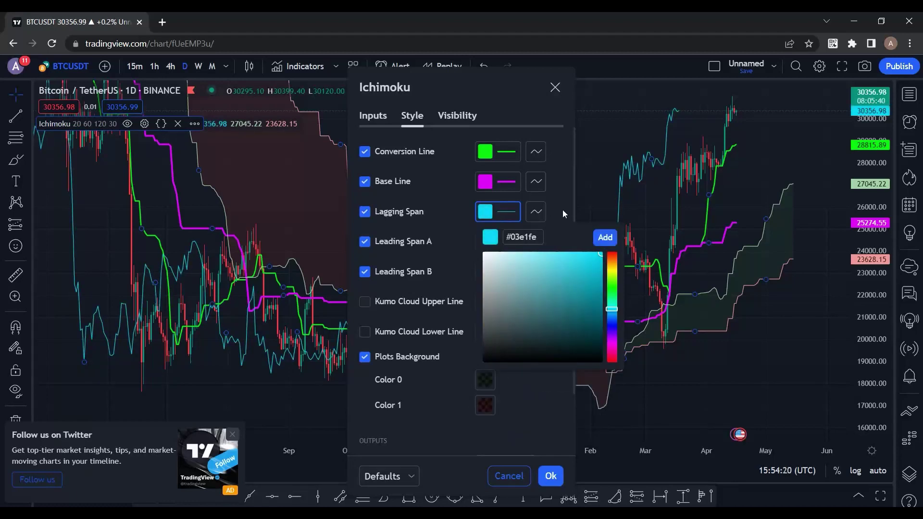
pyautogui.click(509, 213)
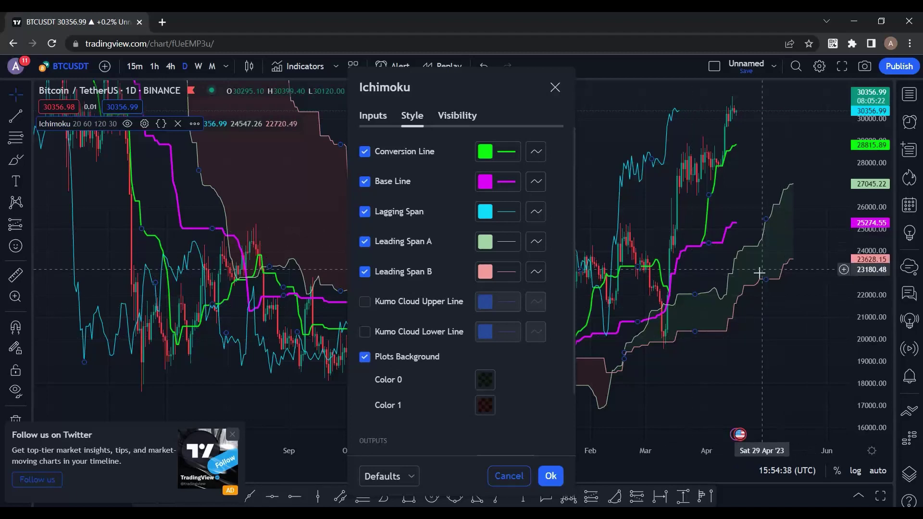
# Set the Plots Background Color 0 to the custom green #35c63b with 21% opacity.
pyautogui.click(485, 381)
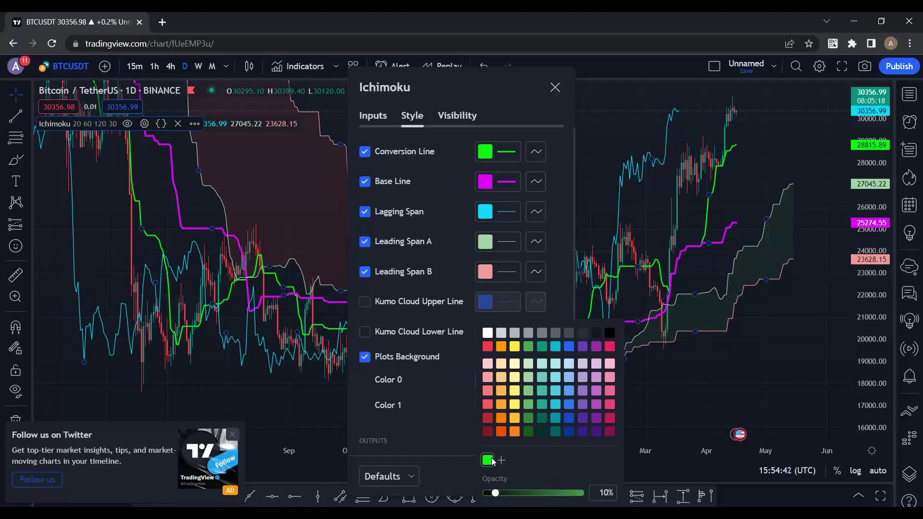
pyautogui.click(501, 461)
pyautogui.moveTo(551, 400); pyautogui.dragTo(571, 373)
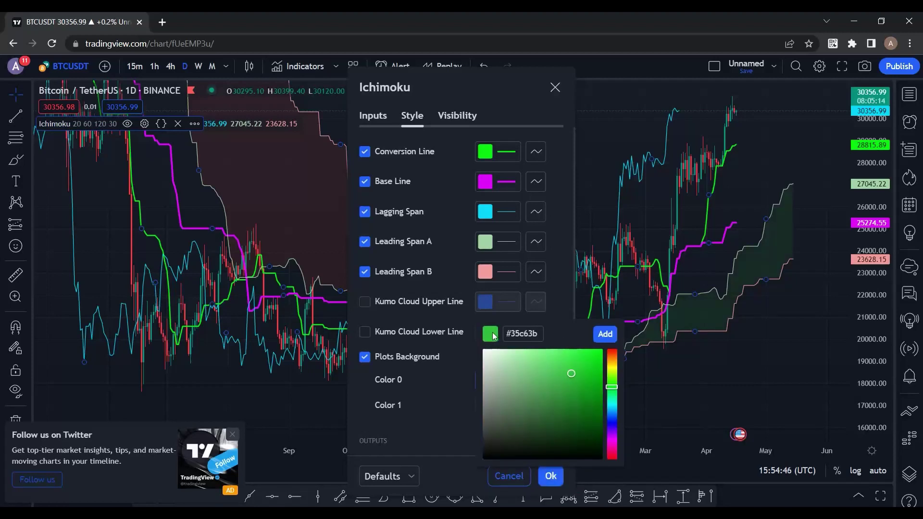
pyautogui.click(564, 309)
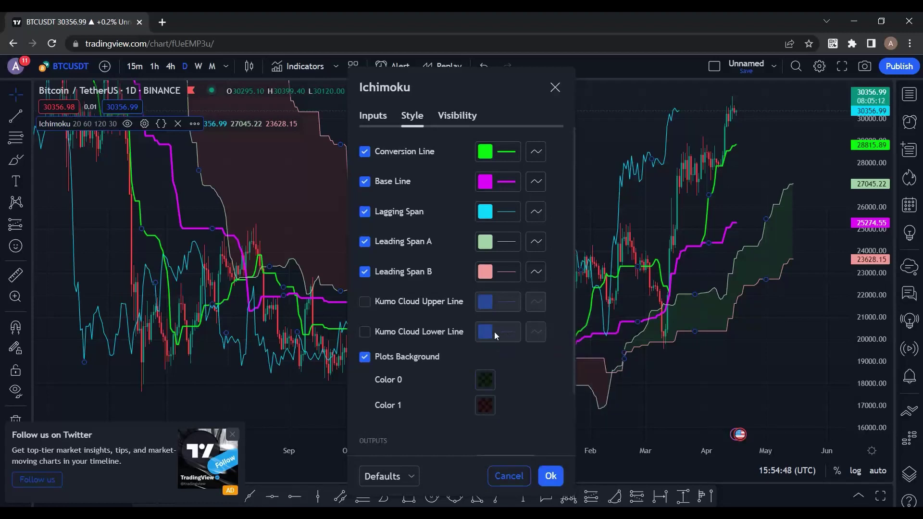
pyautogui.click(485, 382)
pyautogui.moveTo(495, 493); pyautogui.dragTo(508, 495)
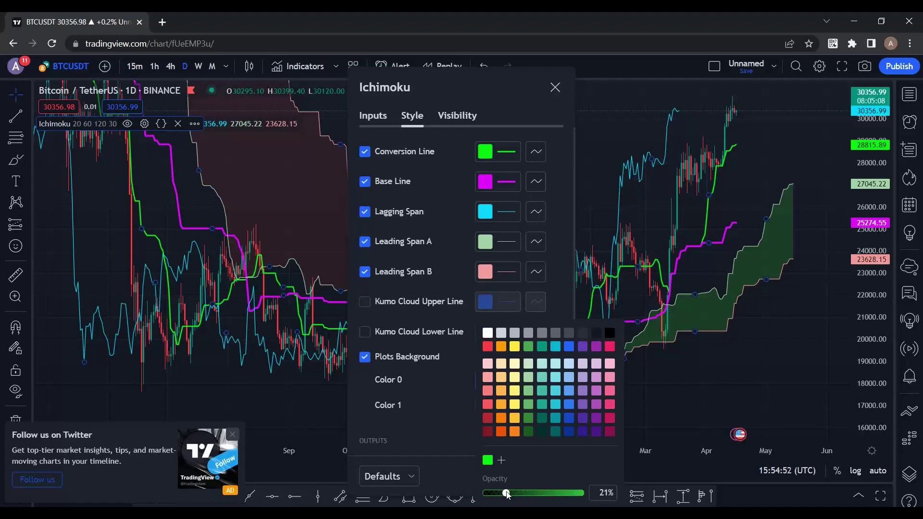
pyautogui.click(464, 417)
# Set the Plots Background Color 1 to 22% opacity and shift it to a more saturated red.
pyautogui.click(486, 407)
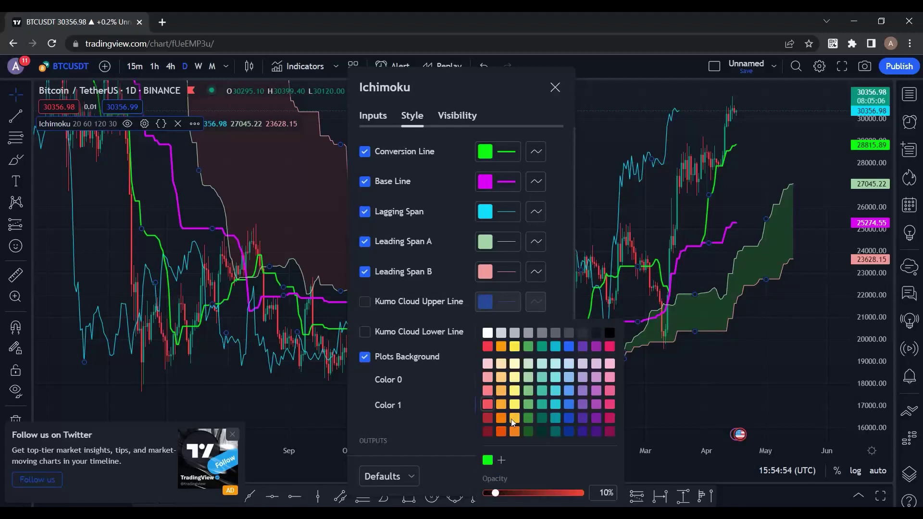
pyautogui.moveTo(500, 494); pyautogui.dragTo(508, 495)
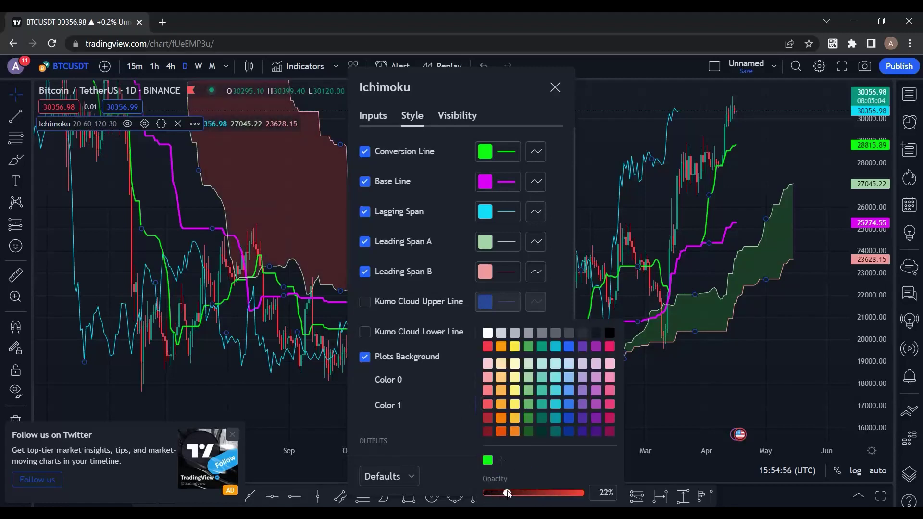
pyautogui.click(501, 460)
pyautogui.moveTo(576, 354); pyautogui.dragTo(606, 355)
pyautogui.click(446, 432)
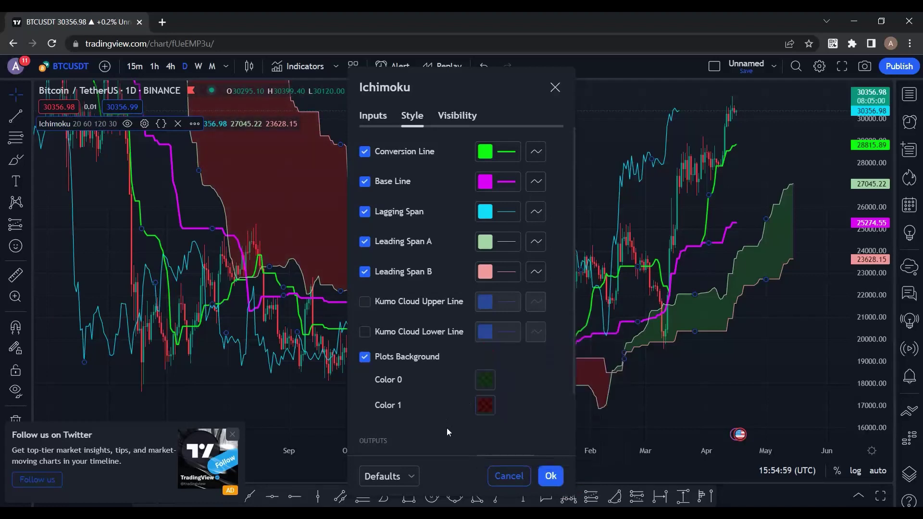
pyautogui.click(484, 406)
# Turn off the Ichimoku labels on the price scale, then save the settings as default and apply them.
pyautogui.click(409, 476)
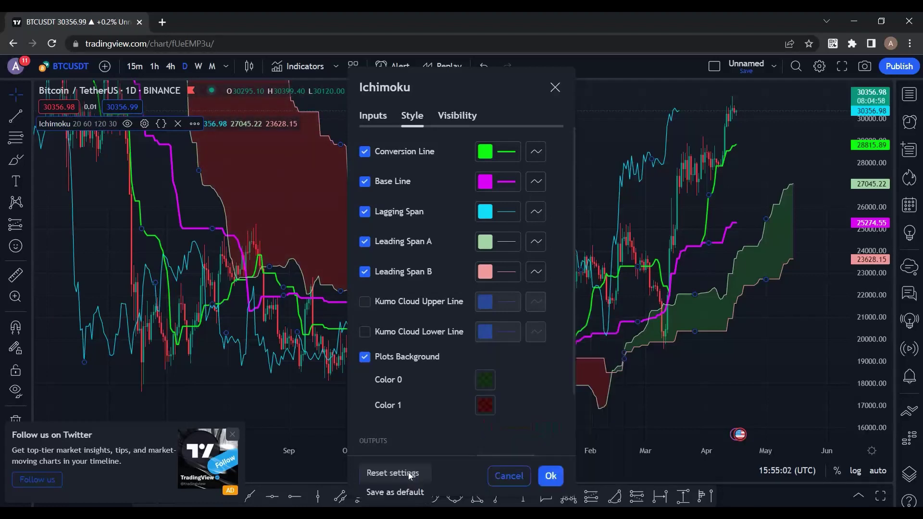
pyautogui.click(409, 474)
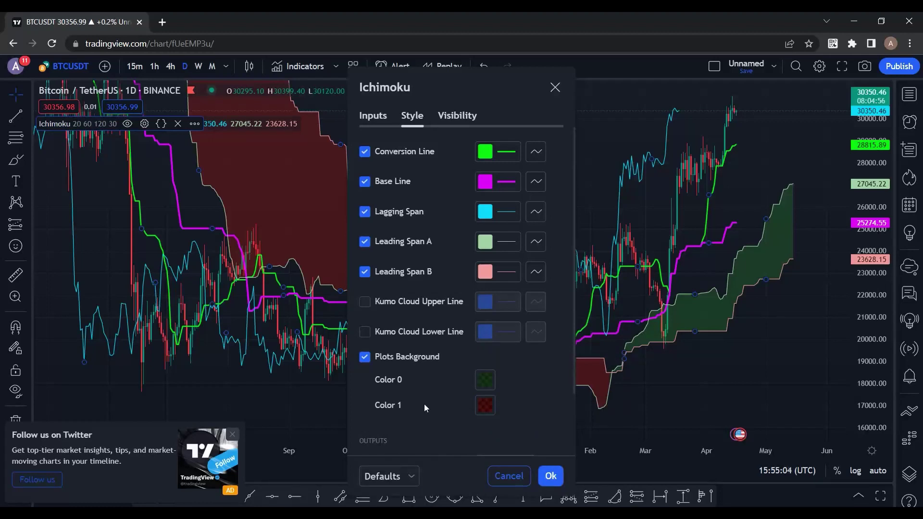
pyautogui.scroll(-3, 424, 406)
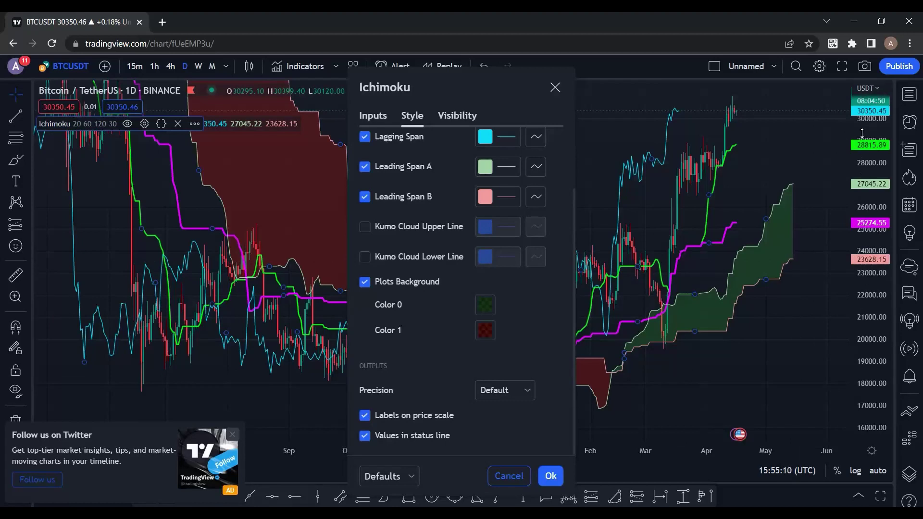
pyautogui.click(364, 416)
pyautogui.click(384, 475)
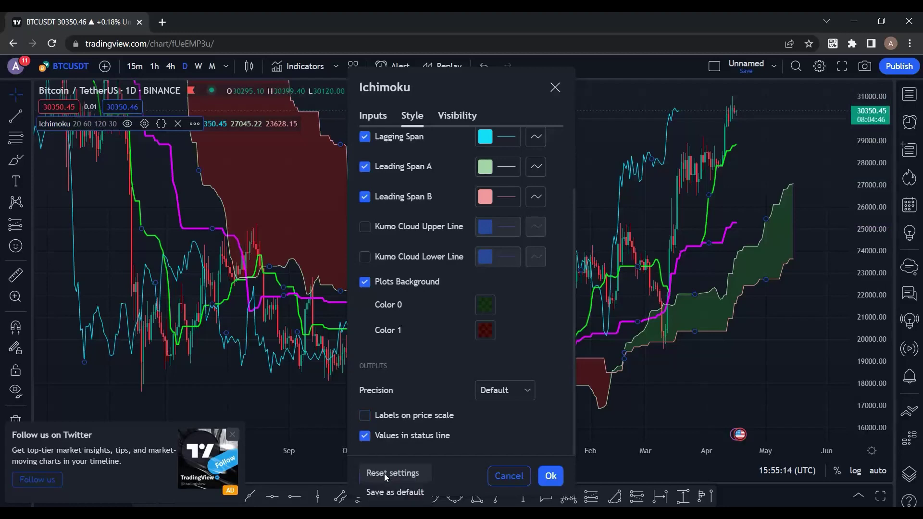
pyautogui.click(389, 492)
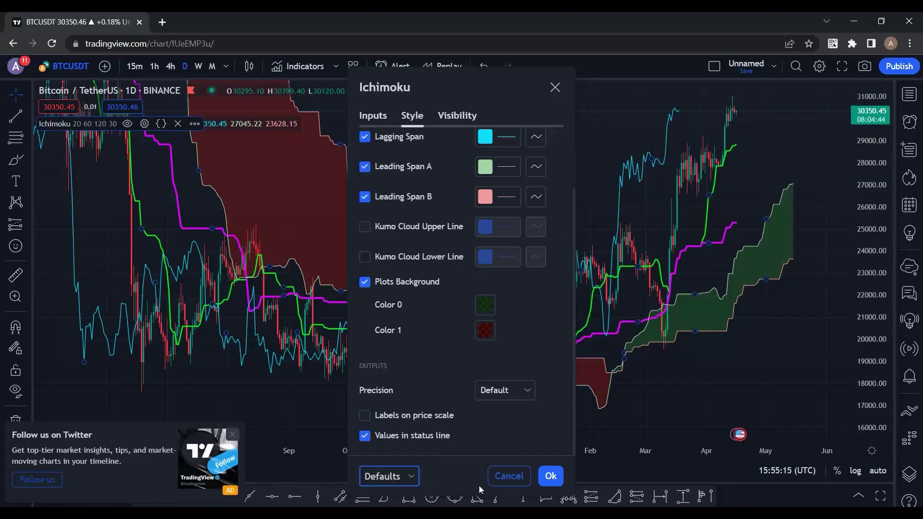
pyautogui.click(551, 475)
# Show the BTCUSDT chart in full screen.
pyautogui.moveTo(706, 399); pyautogui.dragTo(680, 382)
pyautogui.click(841, 66)
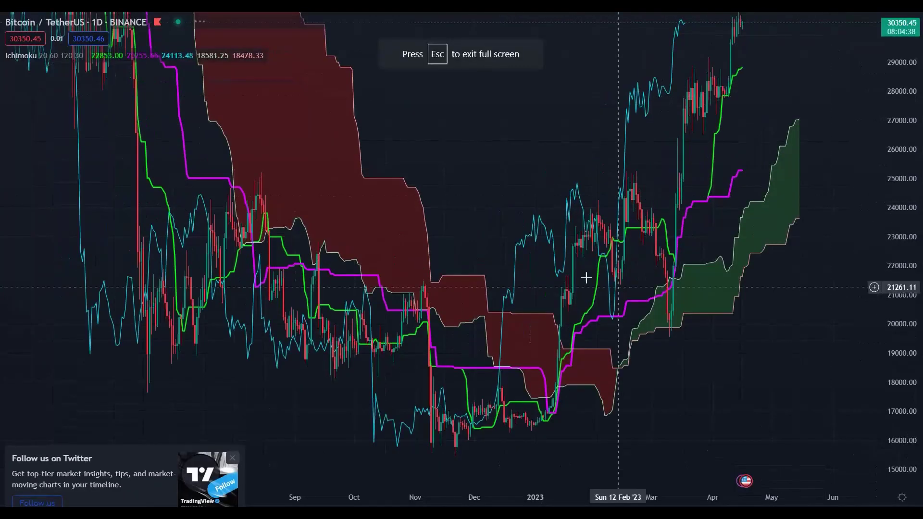
pyautogui.moveTo(756, 365); pyautogui.dragTo(795, 372)
pyautogui.moveTo(735, 496); pyautogui.dragTo(726, 497)
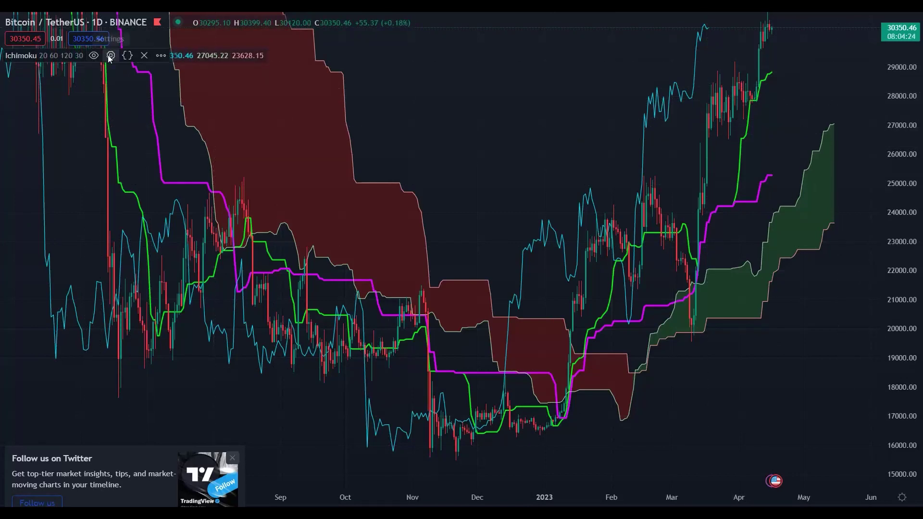
# Hide the Ichimoku Conversion Line, Lagging Span, Leading Span A and B and Plots Background, leaving only the Base Line shown.
pyautogui.click(110, 55)
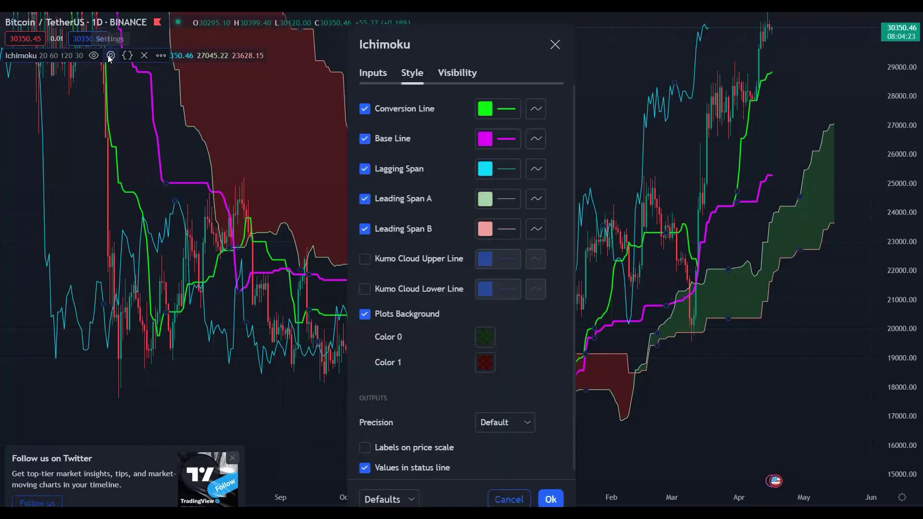
pyautogui.click(374, 109)
pyautogui.click(365, 169)
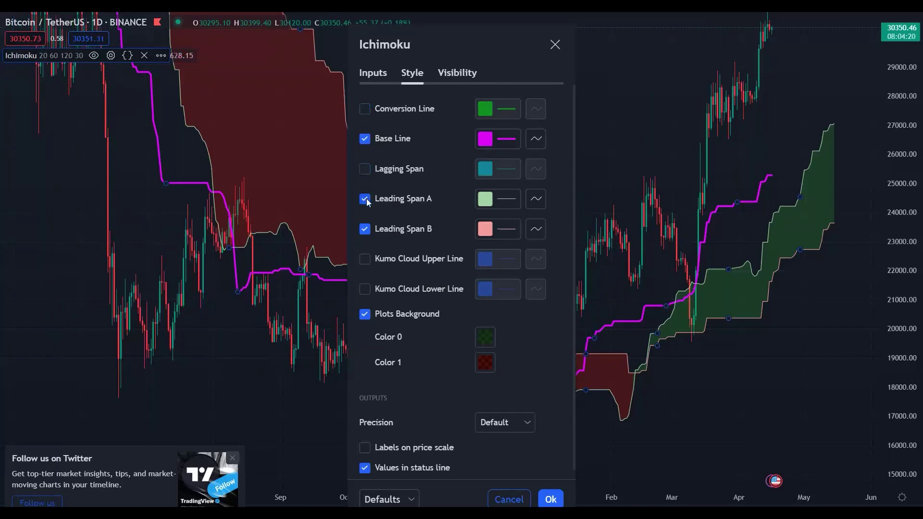
pyautogui.click(365, 199)
pyautogui.click(364, 229)
pyautogui.click(365, 314)
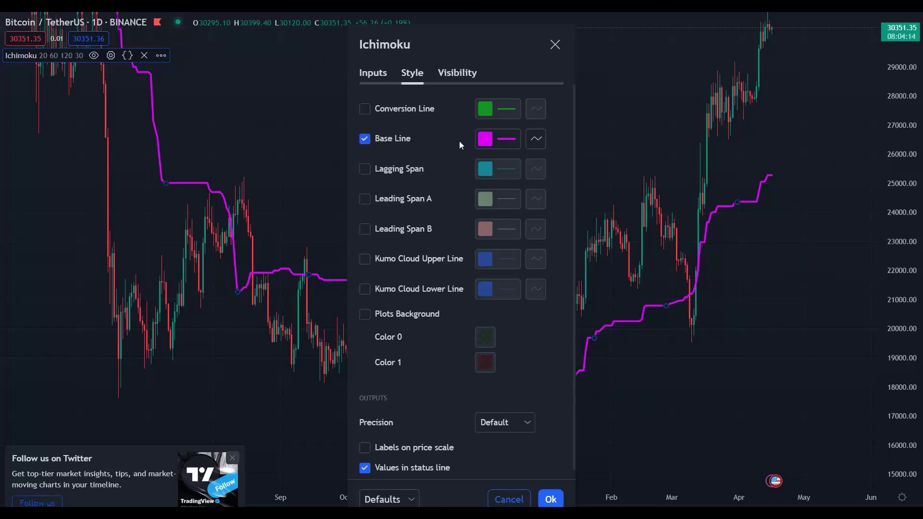
pyautogui.click(548, 497)
# Place a callout pointing at the Base Line's early drop at about 26797, with its box up at about 29500.
pyautogui.moveTo(791, 406); pyautogui.dragTo(747, 405)
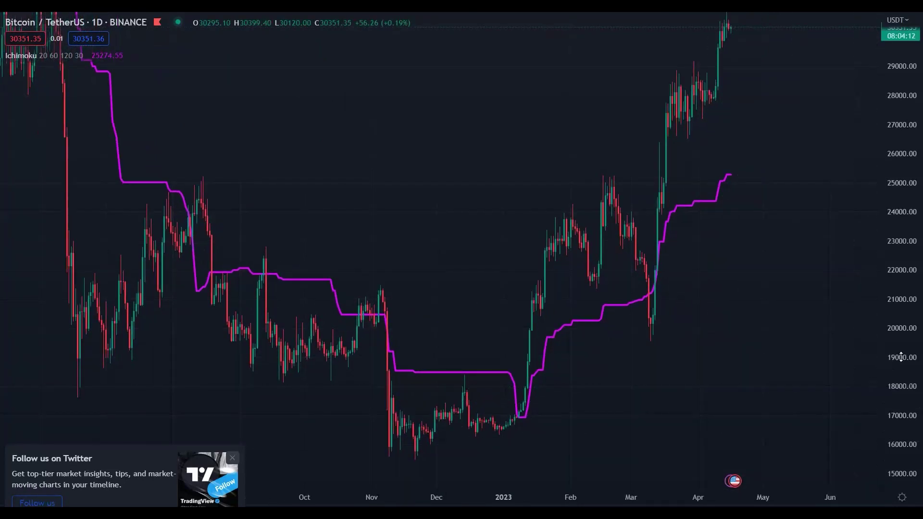
pyautogui.moveTo(901, 357); pyautogui.dragTo(907, 390)
pyautogui.moveTo(830, 364); pyautogui.dragTo(832, 387)
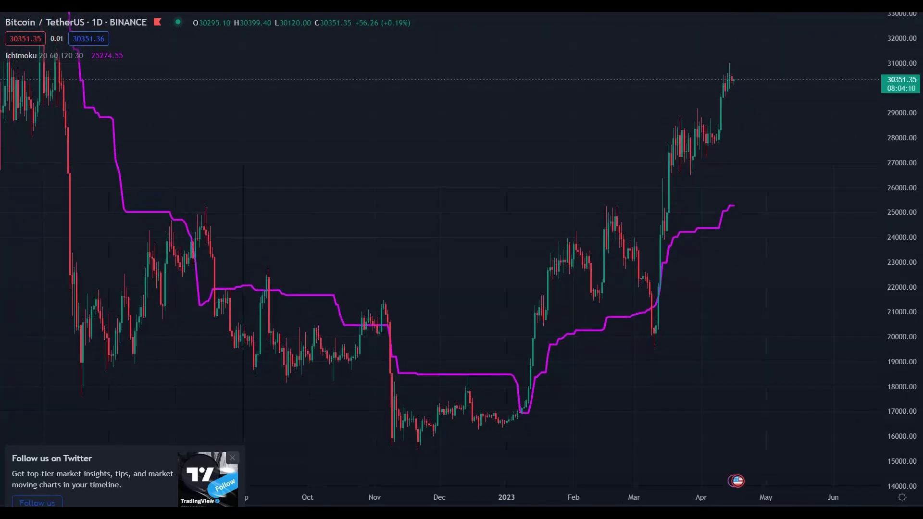
pyautogui.click(117, 167)
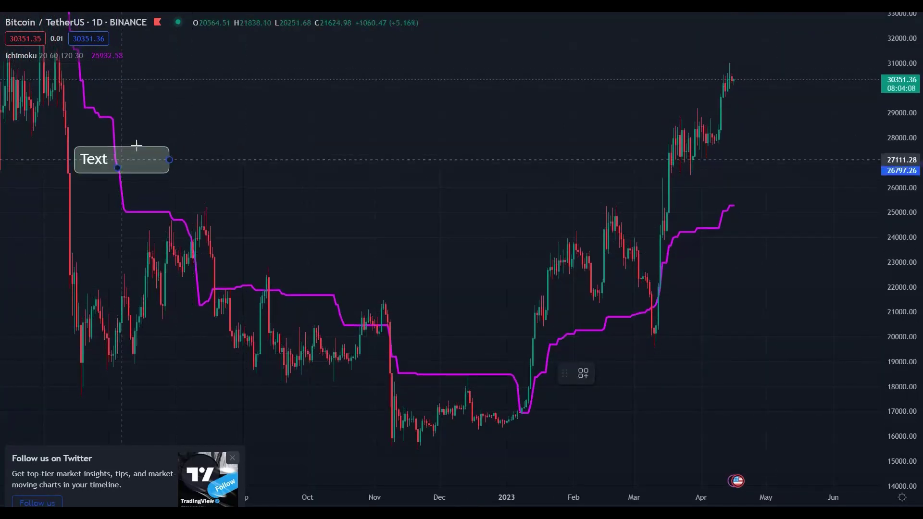
pyautogui.click(253, 101)
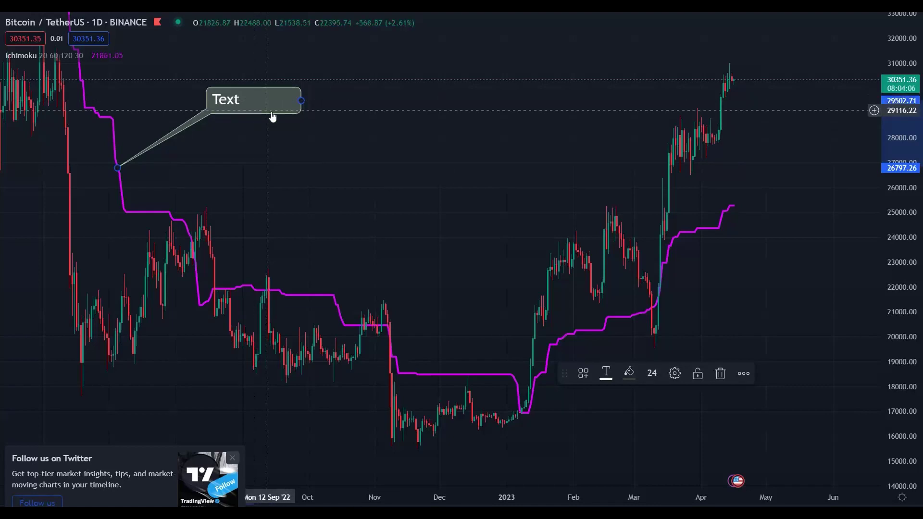
# Replace the callout's placeholder text with "Kijun Sen".
pyautogui.doubleClick(269, 108)
pyautogui.press('capslock')
pyautogui.write('Kijun')
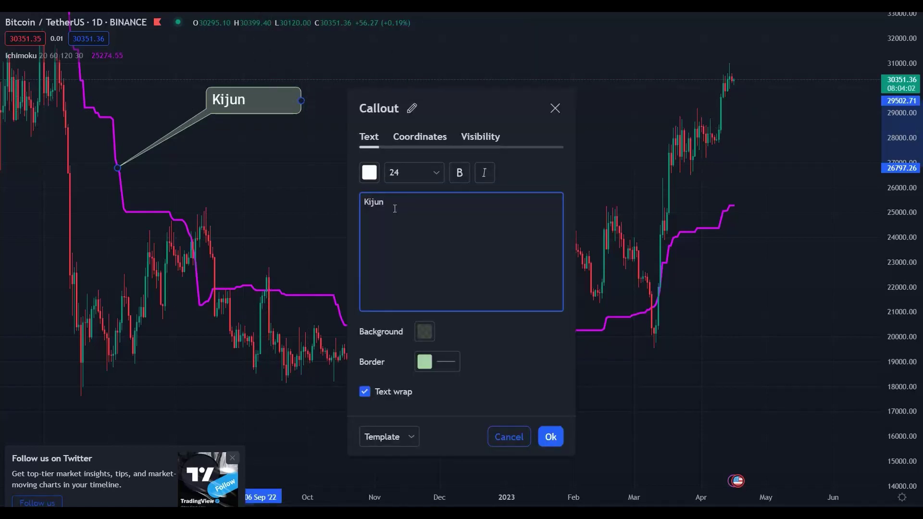
pyautogui.press('capslock')
pyautogui.write('S')
pyautogui.press('capslock')
pyautogui.write('en')
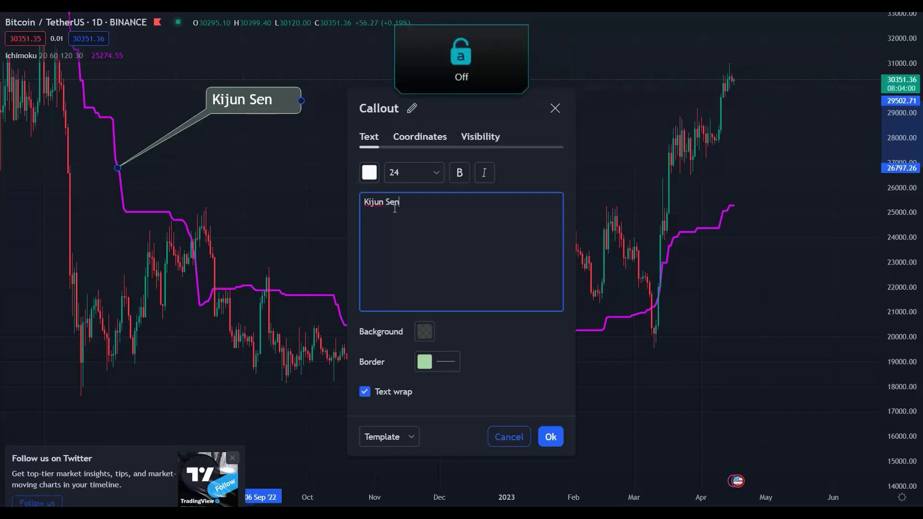
# Add a second line reading "Support or Resistance" to the callout text.
pyautogui.press('capslock')
pyautogui.press('Return')
pyautogui.write('S')
pyautogui.press('capslock')
pyautogui.write('upport or')
pyautogui.press('capslock')
pyautogui.write('R')
pyautogui.press('capslock')
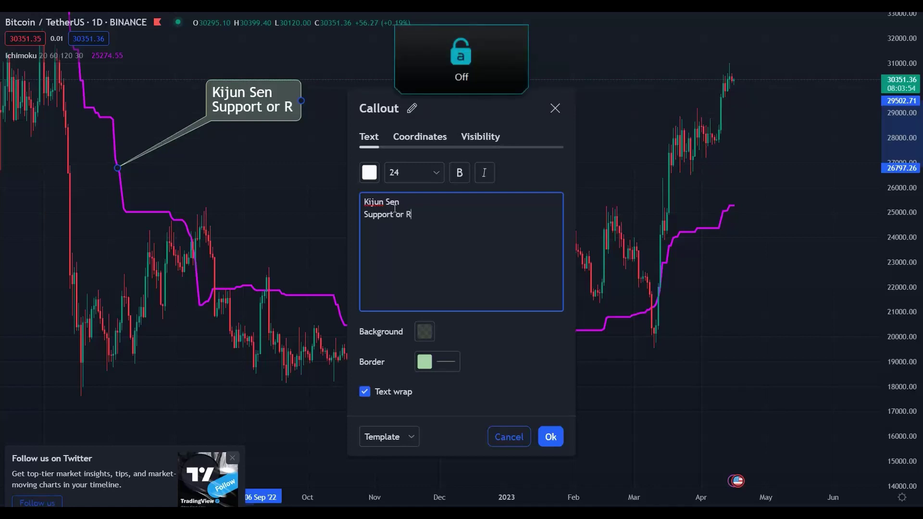
pyautogui.write('esistance')
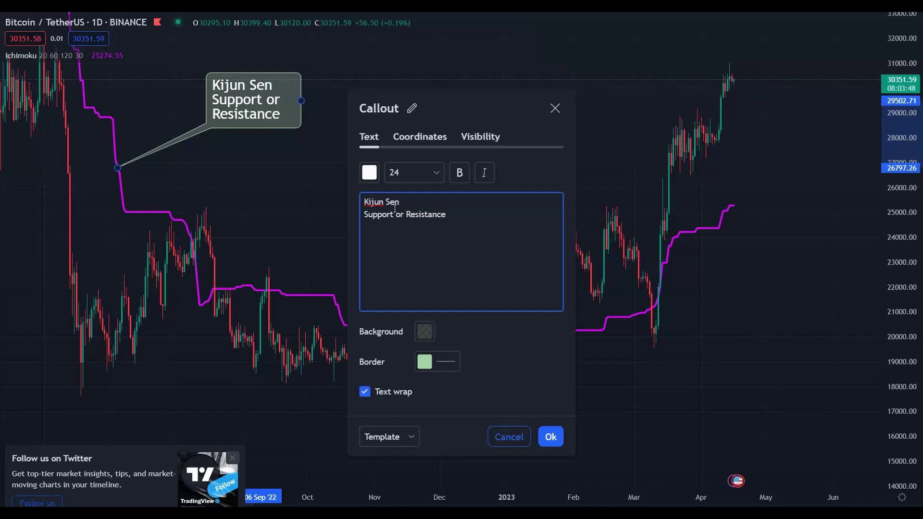
# Add the lines "Strong" and "slow" to the callout text and widen its box so "Support or Resistance" fits on one line.
pyautogui.press('Return')
pyautogui.press('capslock')
pyautogui.write('S')
pyautogui.press('capslock')
pyautogui.write('rto')
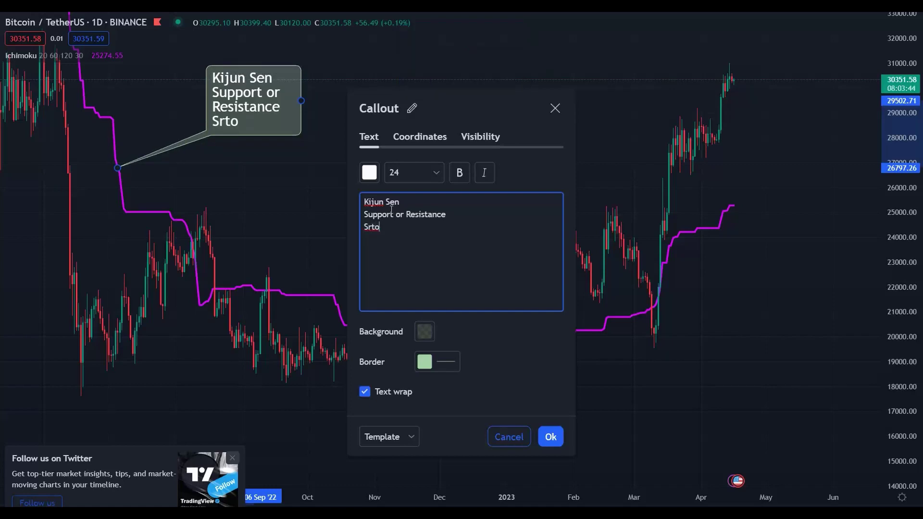
pyautogui.write('trongslow')
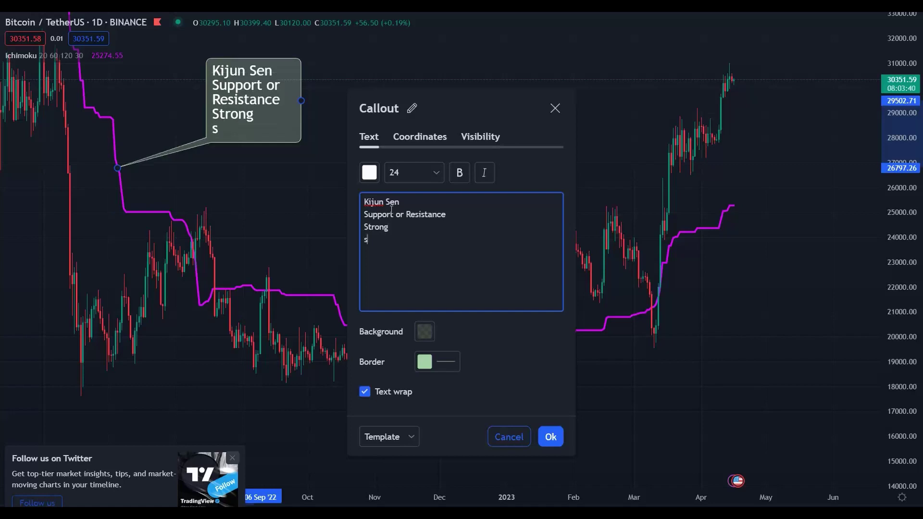
pyautogui.click(547, 441)
pyautogui.moveTo(305, 99)
pyautogui.mouseDown()
pyautogui.moveTo(425, 101)
pyautogui.moveTo(315, 110)
pyautogui.mouseUp()
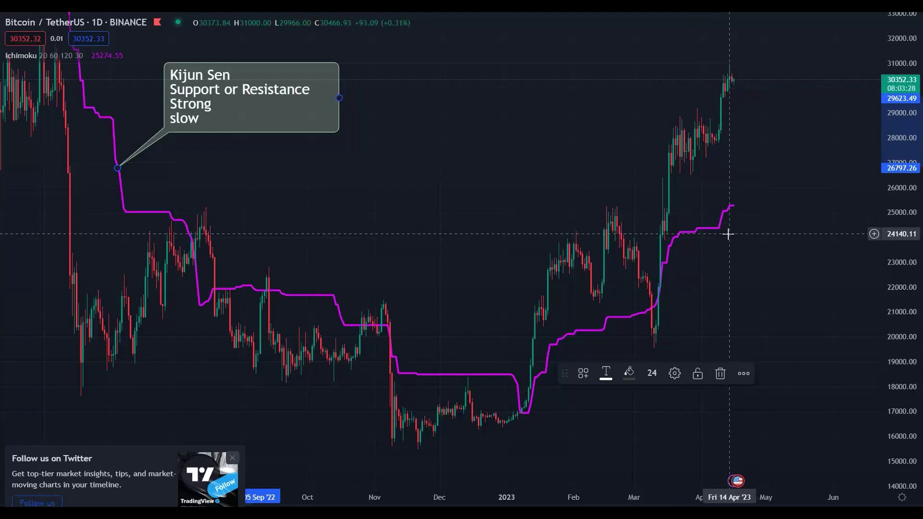
# Delete the stray yellow brush stroke below the early-2021 candles, at about 15780.
pyautogui.click(779, 330)
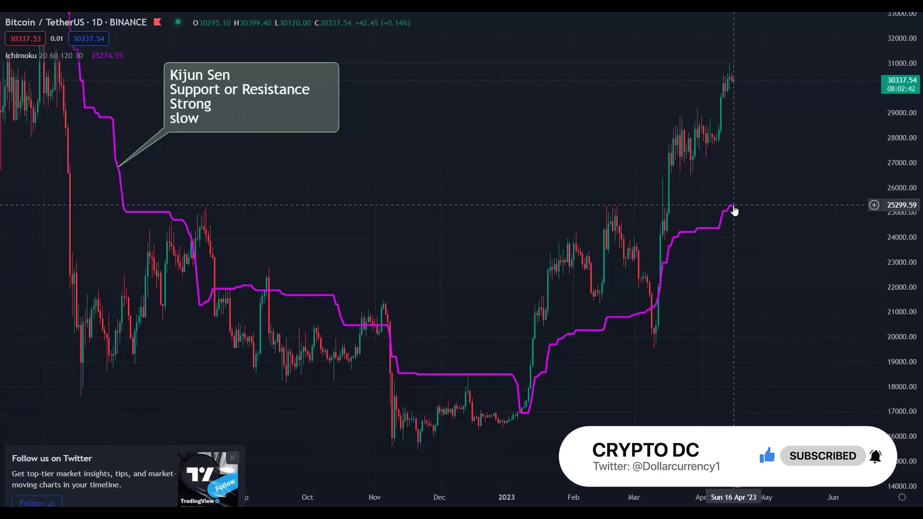
pyautogui.moveTo(412, 278); pyautogui.dragTo(820, 274)
pyautogui.moveTo(326, 336); pyautogui.dragTo(691, 317)
pyautogui.moveTo(423, 313)
pyautogui.mouseDown()
pyautogui.moveTo(776, 235)
pyautogui.moveTo(757, 280)
pyautogui.mouseUp()
pyautogui.moveTo(911, 288); pyautogui.dragTo(909, 410)
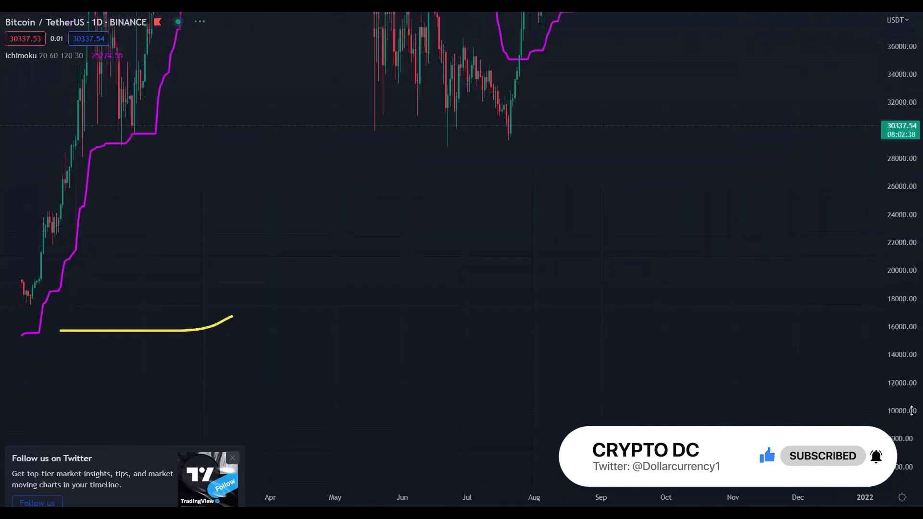
pyautogui.click(191, 330)
pyautogui.press('Delete')
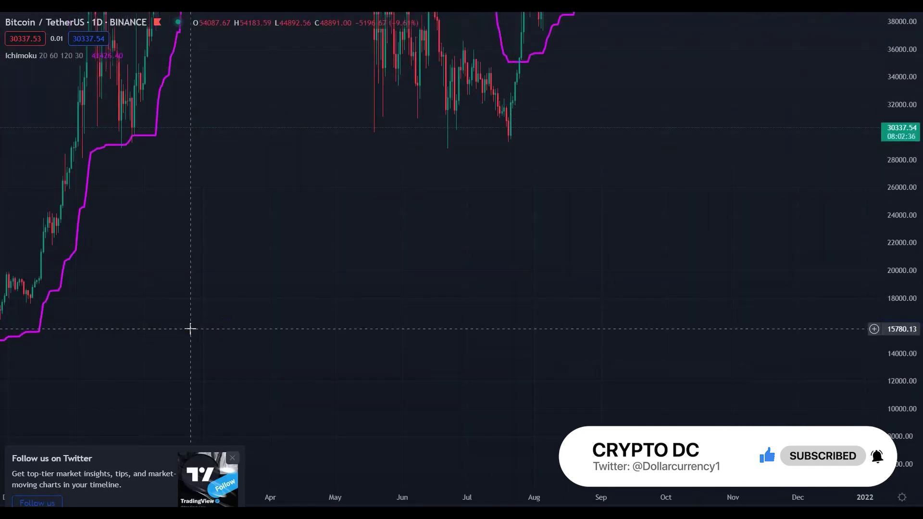
# Dismiss the Twitter promotion and draw a yellow circle around the October 2020 break above the Kijun Sen, centred at about 11350.
pyautogui.moveTo(82, 410); pyautogui.dragTo(462, 368)
pyautogui.moveTo(351, 387); pyautogui.dragTo(126, 394)
pyautogui.moveTo(392, 490); pyautogui.dragTo(267, 468)
pyautogui.moveTo(376, 402); pyautogui.dragTo(535, 399)
pyautogui.moveTo(893, 476); pyautogui.dragTo(892, 303)
pyautogui.moveTo(543, 397); pyautogui.dragTo(615, 236)
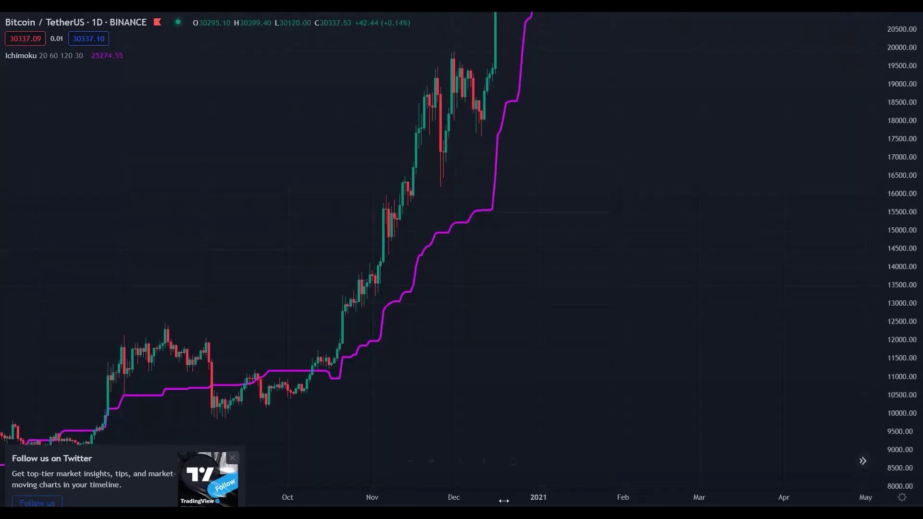
pyautogui.moveTo(486, 501); pyautogui.dragTo(363, 501)
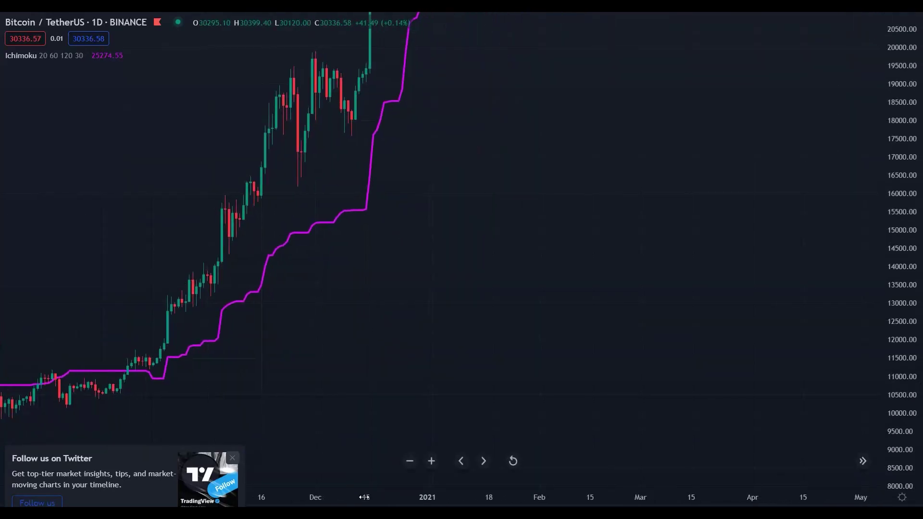
pyautogui.click(232, 457)
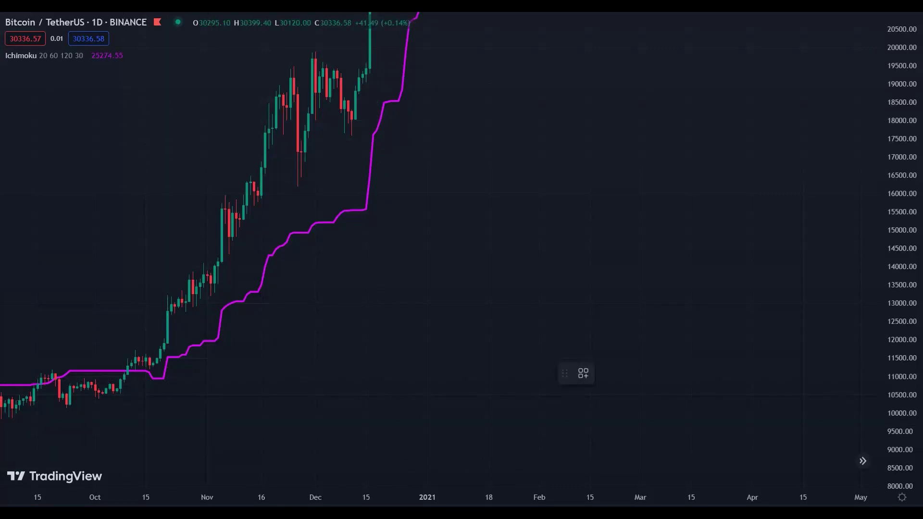
pyautogui.click(130, 364)
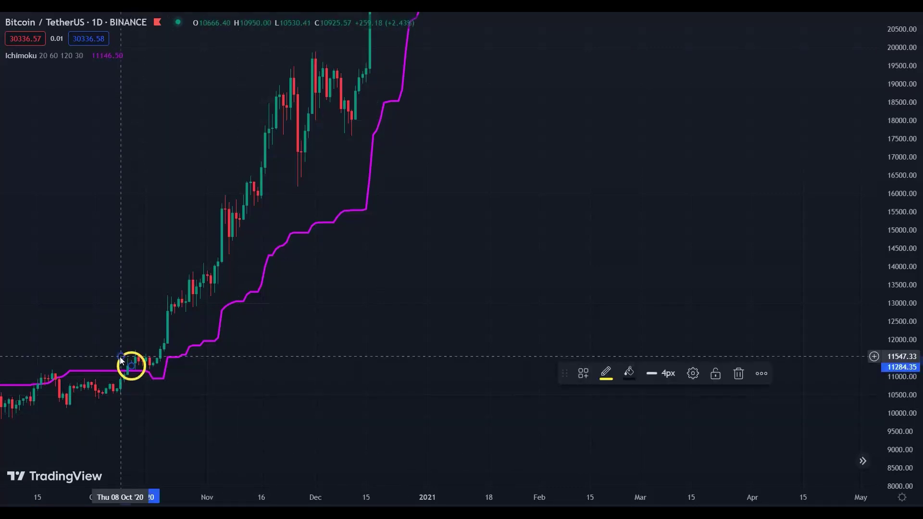
pyautogui.moveTo(120, 366); pyautogui.dragTo(118, 363)
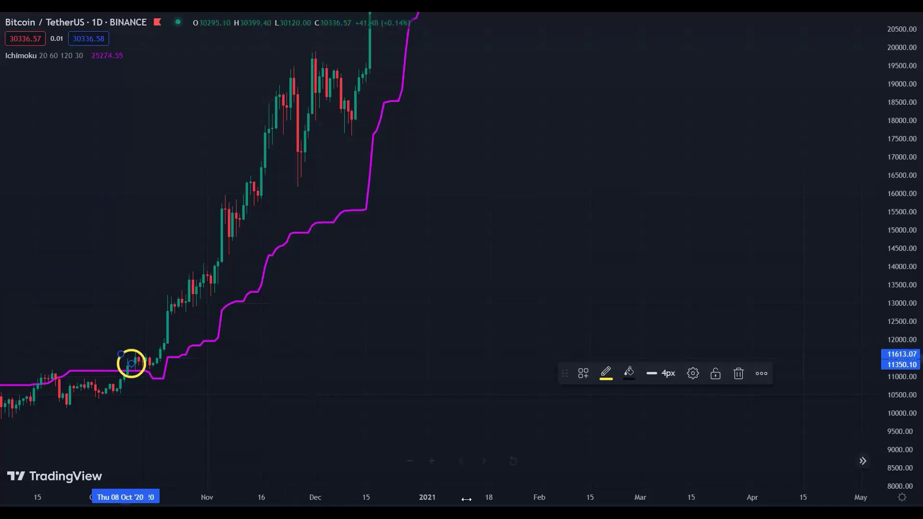
pyautogui.press('Escape')
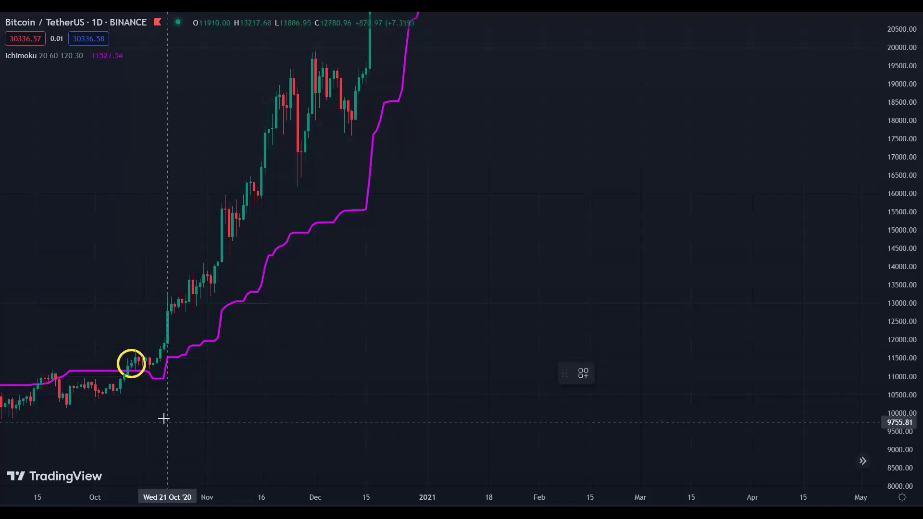
# Draw a price range from the circled 11 October 2020 crossing at about 11251 up to late April 2021 at about 51700.
pyautogui.moveTo(115, 390)
pyautogui.mouseDown()
pyautogui.moveTo(175, 344)
pyautogui.moveTo(304, 131)
pyautogui.moveTo(308, 154)
pyautogui.mouseUp()
pyautogui.press('Delete')
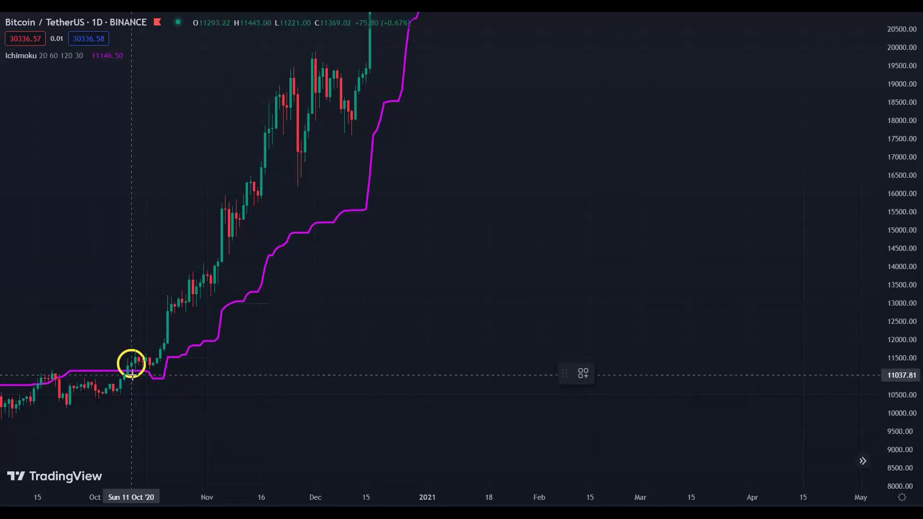
pyautogui.moveTo(130, 366)
pyautogui.mouseDown()
pyautogui.moveTo(305, 211)
pyautogui.moveTo(376, 131)
pyautogui.moveTo(369, 131)
pyautogui.mouseUp()
pyautogui.moveTo(899, 281); pyautogui.dragTo(888, 477)
pyautogui.moveTo(790, 459)
pyautogui.mouseDown()
pyautogui.moveTo(756, 518)
pyautogui.moveTo(746, 518)
pyautogui.mouseUp()
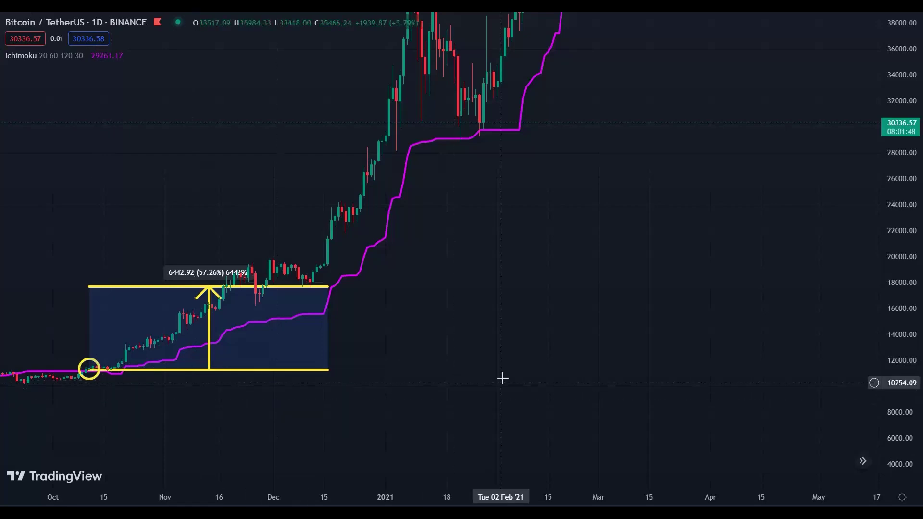
pyautogui.moveTo(503, 377); pyautogui.dragTo(502, 424)
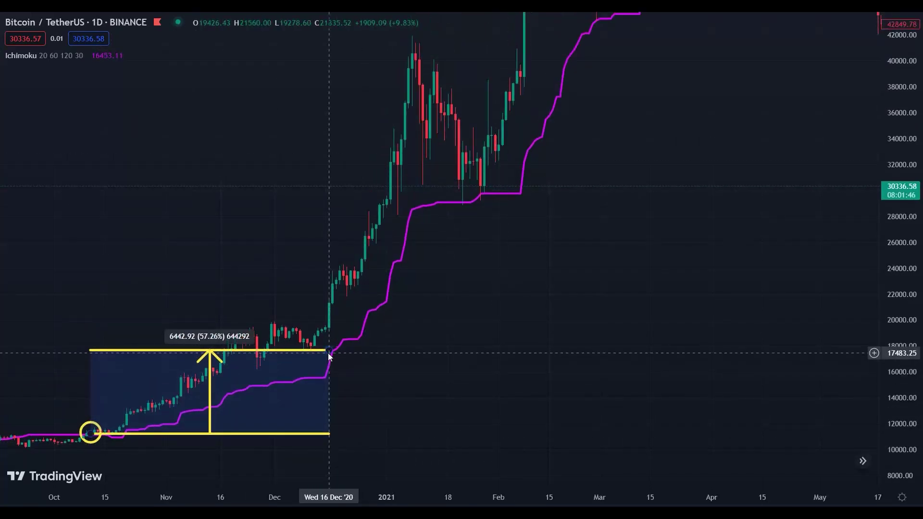
pyautogui.click(600, 104)
pyautogui.moveTo(903, 267); pyautogui.dragTo(909, 384)
pyautogui.moveTo(830, 383); pyautogui.dragTo(787, 453)
pyautogui.moveTo(557, 231)
pyautogui.mouseDown()
pyautogui.moveTo(677, 170)
pyautogui.moveTo(745, 95)
pyautogui.moveTo(745, 108)
pyautogui.mouseUp()
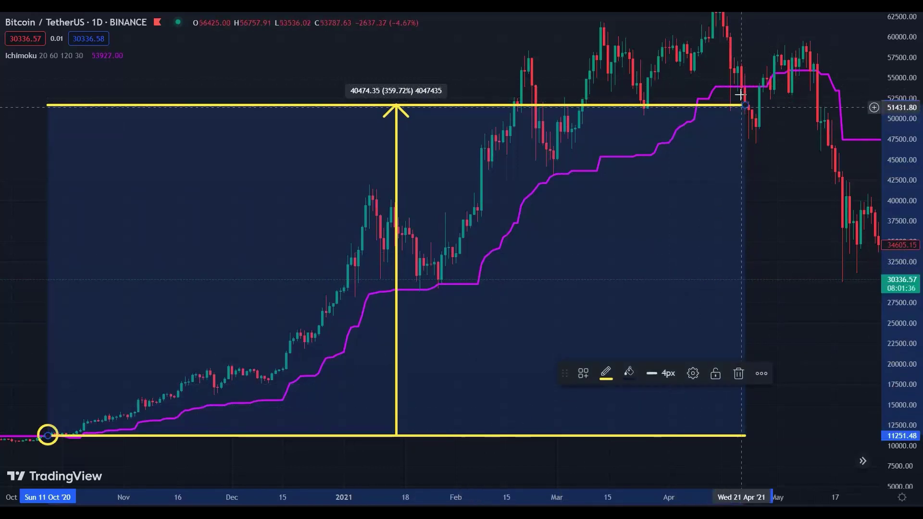
pyautogui.click(27, 386)
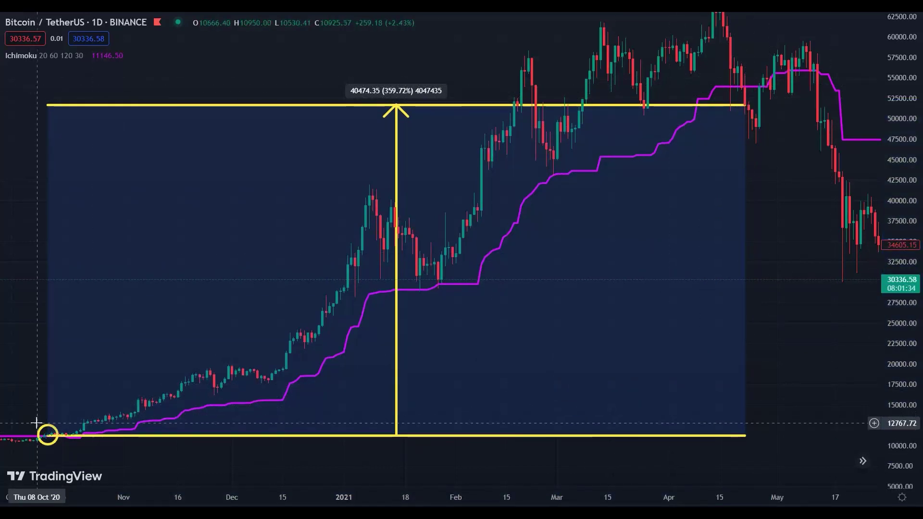
# Circle the late-April 2021 break below the Kijun Sen, centred at about 52440.
pyautogui.moveTo(40, 429); pyautogui.dragTo(427, 253)
pyautogui.click(43, 402)
pyautogui.moveTo(333, 322); pyautogui.dragTo(745, 99)
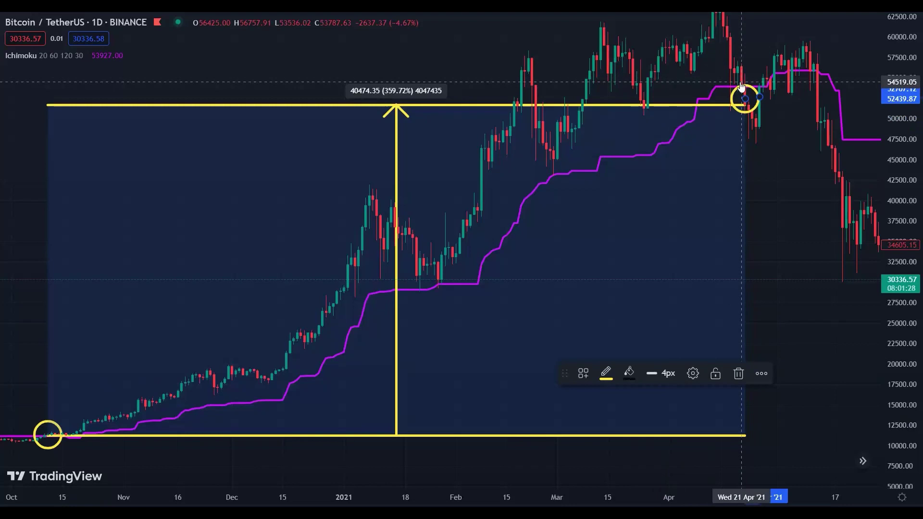
# Draw a downward price range from 12 May 2021 at about 49975 to 25 July 2021 at about 35573.
pyautogui.moveTo(774, 187); pyautogui.dragTo(817, 216)
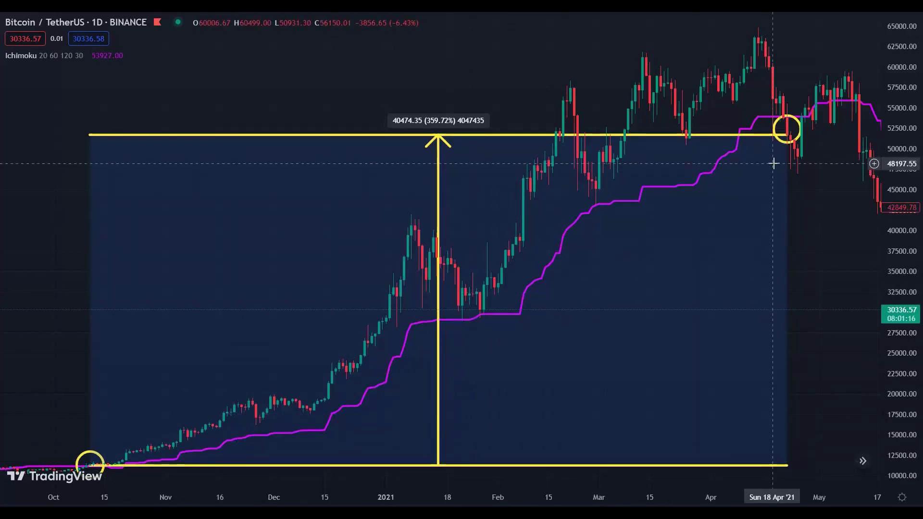
pyautogui.moveTo(827, 303); pyautogui.dragTo(839, 274)
pyautogui.moveTo(892, 370); pyautogui.dragTo(622, 480)
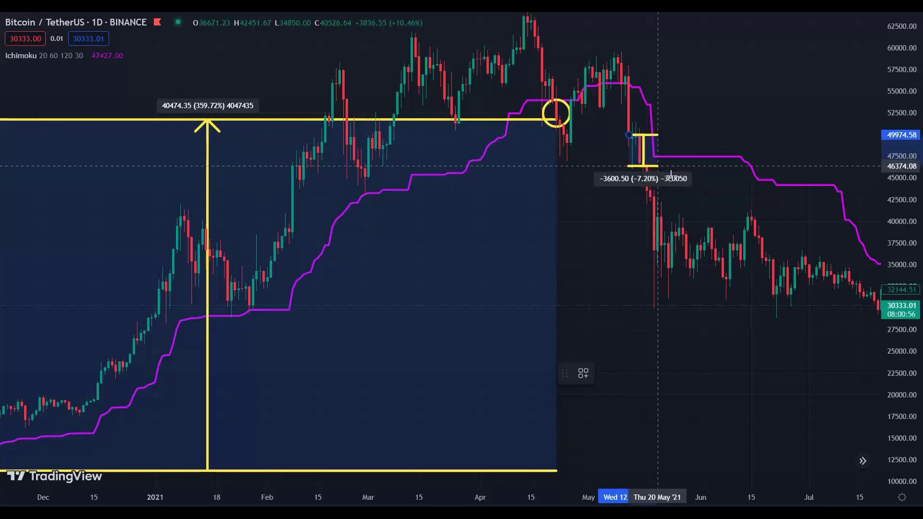
pyautogui.moveTo(812, 260); pyautogui.dragTo(835, 267)
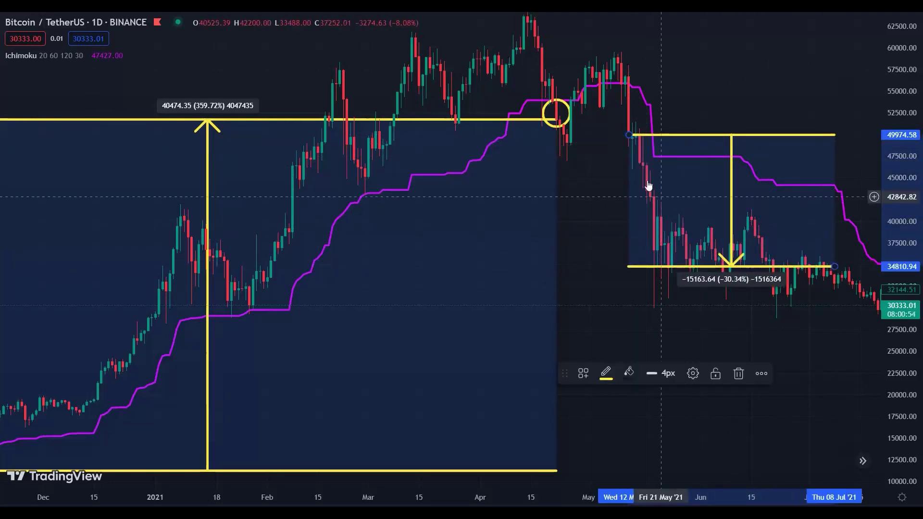
pyautogui.moveTo(748, 329); pyautogui.dragTo(661, 314)
pyautogui.moveTo(748, 251); pyautogui.dragTo(809, 248)
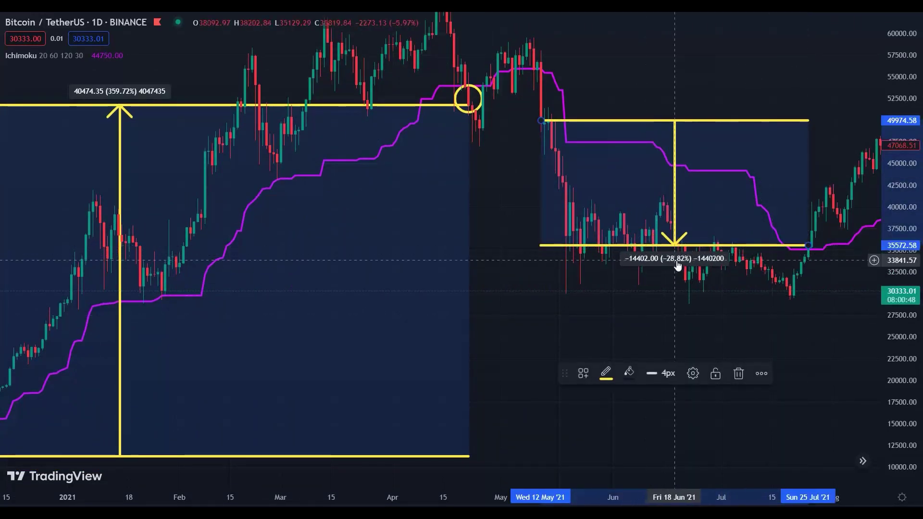
pyautogui.moveTo(681, 292); pyautogui.dragTo(678, 312)
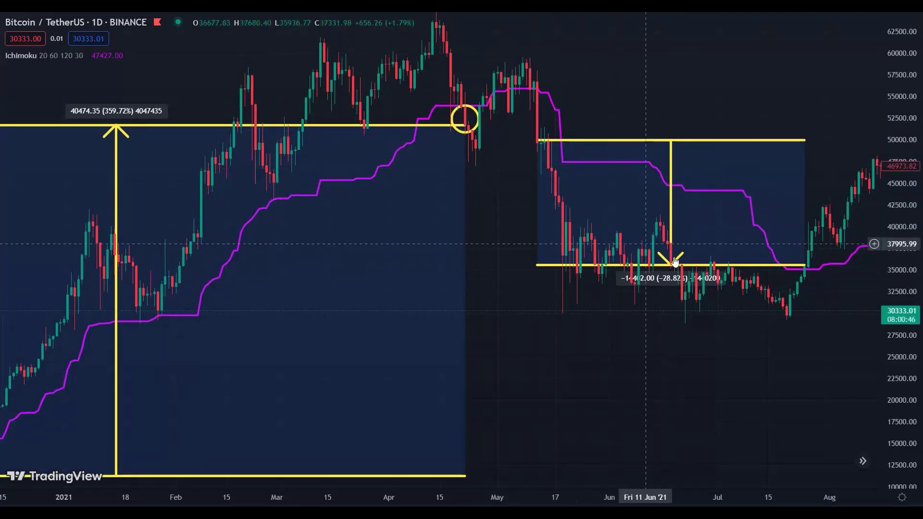
# Brush loops around the October–December 2021 rally and the following decline, circling the December and February 2022 Kijun Sen crossings.
pyautogui.moveTo(836, 382); pyautogui.dragTo(666, 354)
pyautogui.hscroll(10, 527, 333)
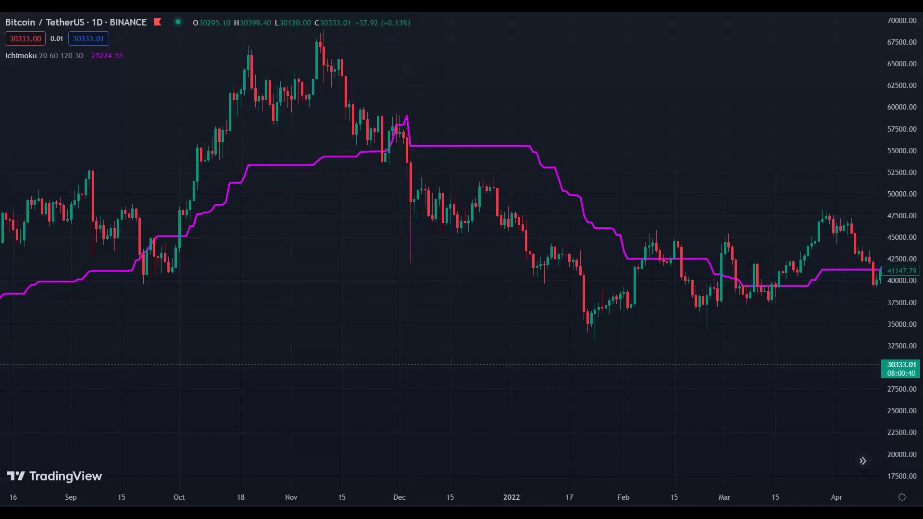
pyautogui.moveTo(399, 150)
pyautogui.mouseDown()
pyautogui.moveTo(406, 170)
pyautogui.moveTo(402, 153)
pyautogui.moveTo(395, 163)
pyautogui.moveTo(600, 308)
pyautogui.mouseUp()
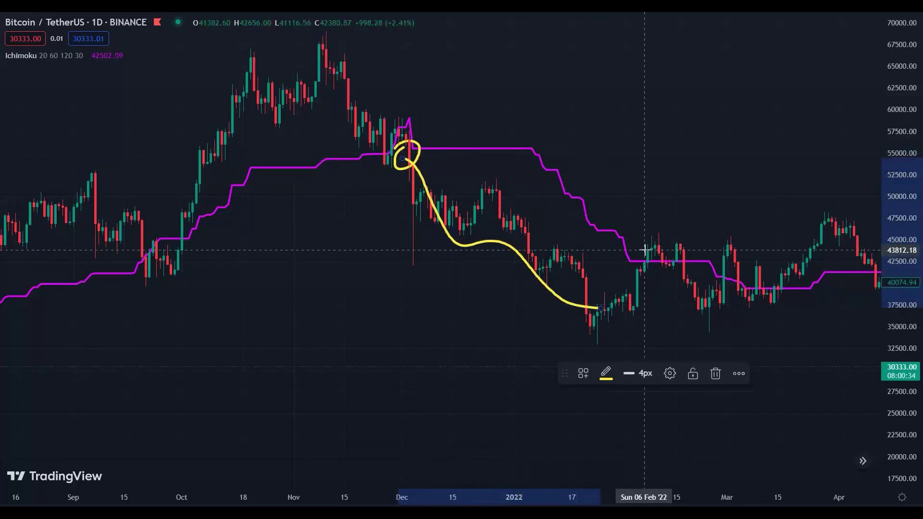
pyautogui.moveTo(644, 251); pyautogui.dragTo(643, 268)
pyautogui.moveTo(426, 159)
pyautogui.mouseDown()
pyautogui.moveTo(626, 302)
pyautogui.moveTo(546, 331)
pyautogui.moveTo(388, 192)
pyautogui.moveTo(406, 159)
pyautogui.mouseUp()
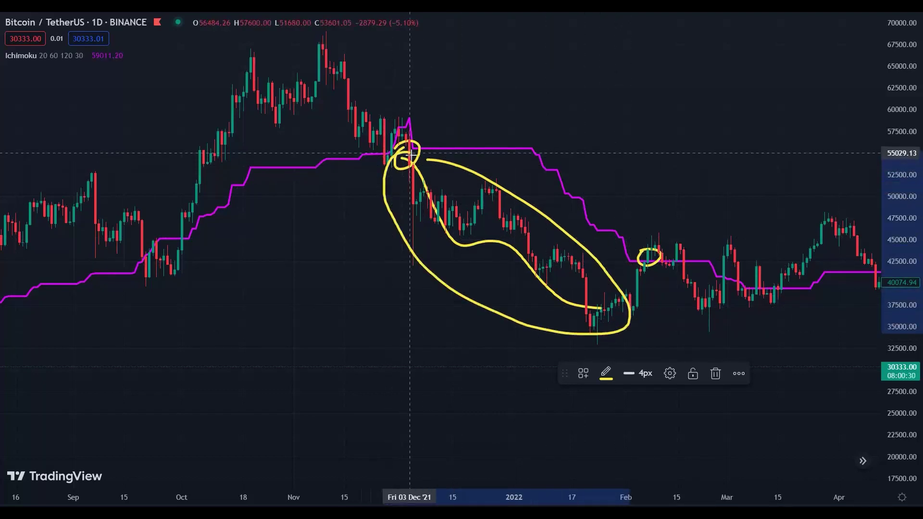
pyautogui.moveTo(151, 221)
pyautogui.mouseDown()
pyautogui.moveTo(319, 139)
pyautogui.moveTo(385, 36)
pyautogui.moveTo(188, 120)
pyautogui.moveTo(221, 203)
pyautogui.mouseUp()
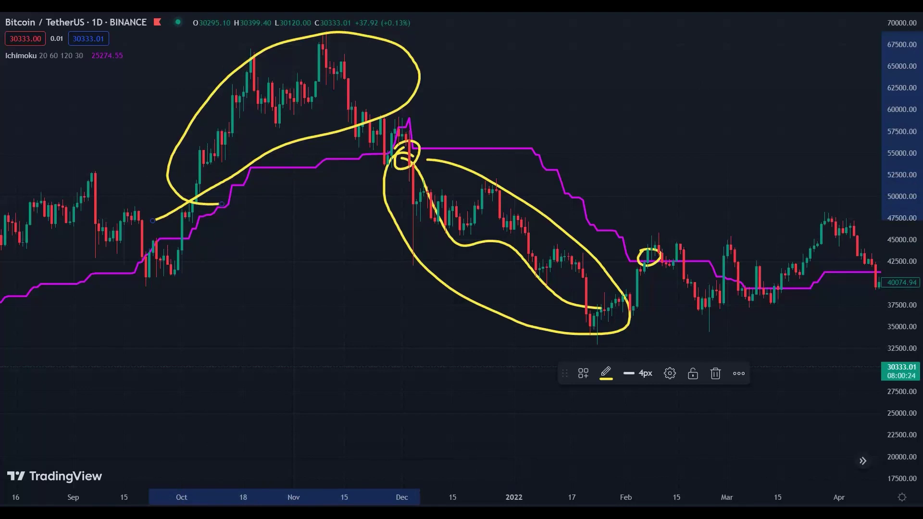
# Brush a loop around the decline below the Kijun Sen from mid-April to the end of July 2022.
pyautogui.moveTo(834, 412); pyautogui.dragTo(333, 332)
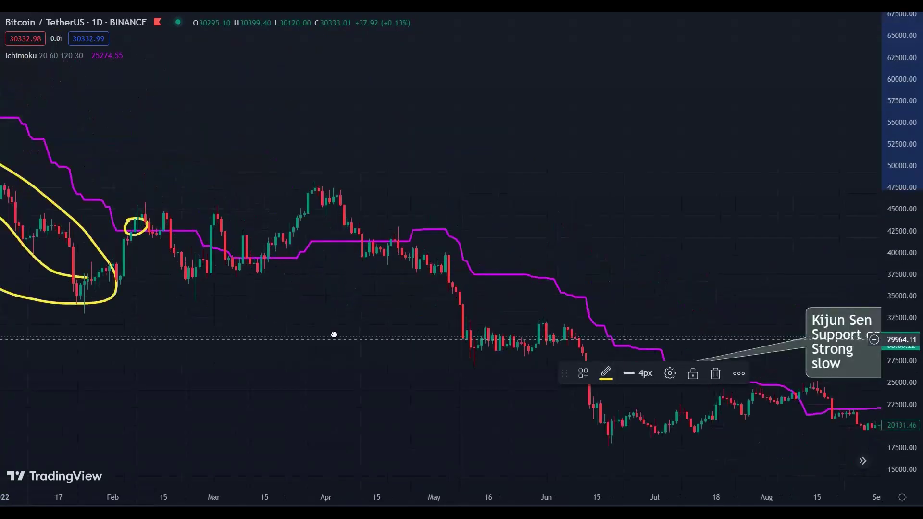
pyautogui.moveTo(423, 323); pyautogui.dragTo(421, 322)
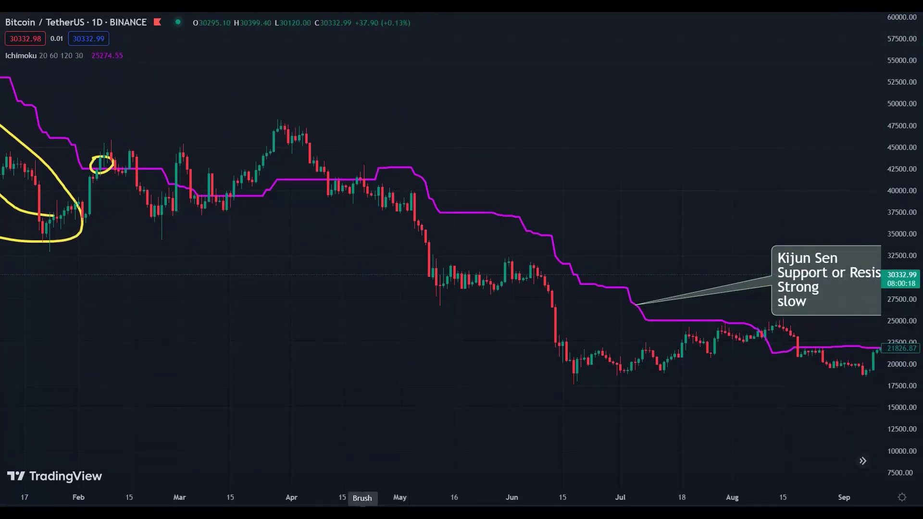
pyautogui.moveTo(349, 203)
pyautogui.mouseDown()
pyautogui.moveTo(393, 194)
pyautogui.moveTo(529, 288)
pyautogui.moveTo(624, 312)
pyautogui.moveTo(704, 395)
pyautogui.moveTo(510, 371)
pyautogui.moveTo(370, 239)
pyautogui.moveTo(355, 196)
pyautogui.mouseUp()
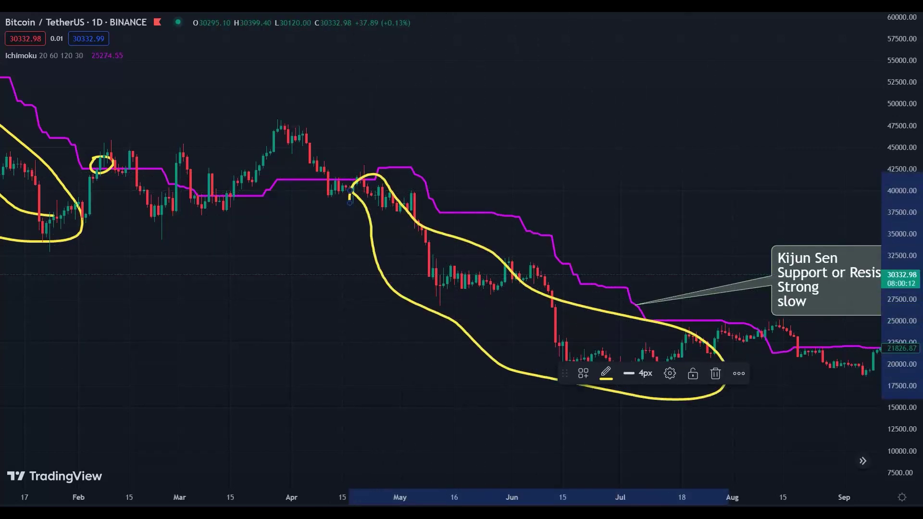
# Brush-mark the January and March 2023 Kijun Sen crossings and the price rises that follow each of them.
pyautogui.moveTo(769, 471)
pyautogui.mouseDown()
pyautogui.moveTo(723, 391)
pyautogui.moveTo(29, 380)
pyautogui.mouseUp()
pyautogui.moveTo(819, 422)
pyautogui.mouseDown()
pyautogui.moveTo(642, 443)
pyautogui.moveTo(584, 470)
pyautogui.mouseUp()
pyautogui.moveTo(911, 438); pyautogui.dragTo(915, 236)
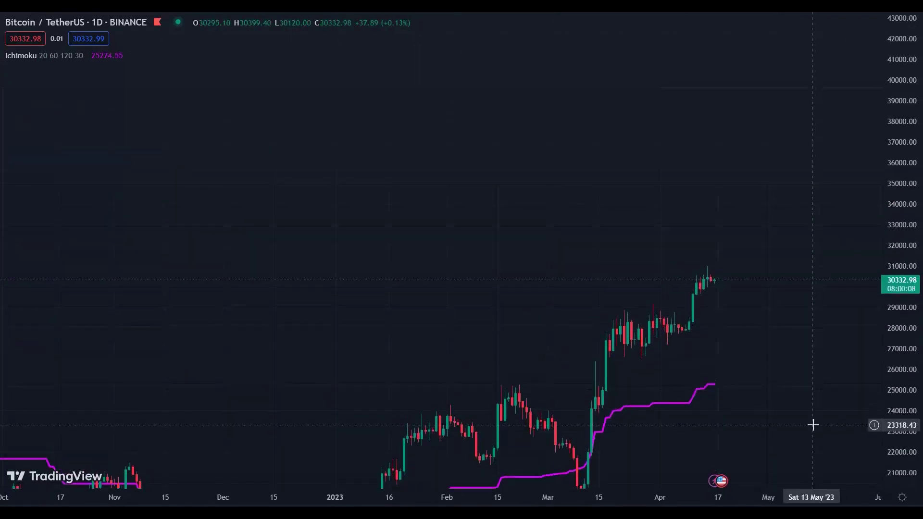
pyautogui.moveTo(813, 424); pyautogui.dragTo(796, 292)
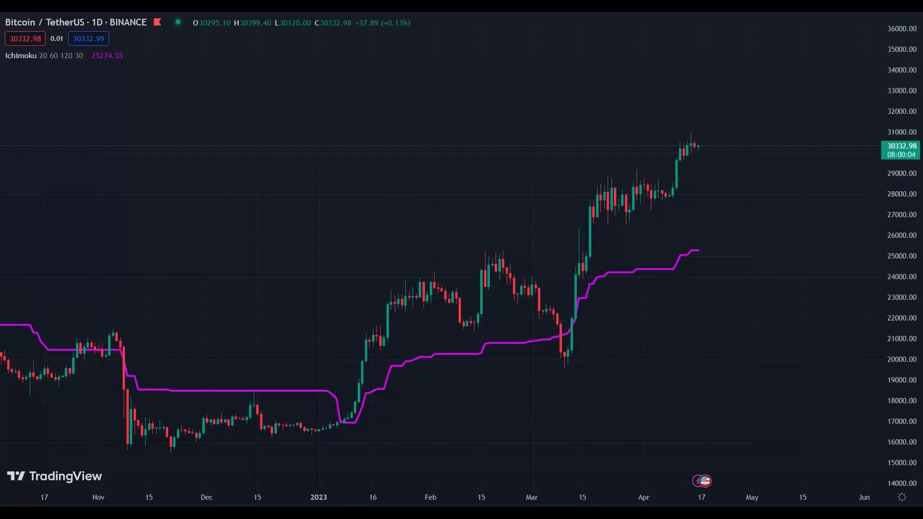
pyautogui.moveTo(348, 407)
pyautogui.mouseDown()
pyautogui.moveTo(341, 417)
pyautogui.moveTo(363, 371)
pyautogui.moveTo(489, 293)
pyautogui.moveTo(507, 260)
pyautogui.mouseUp()
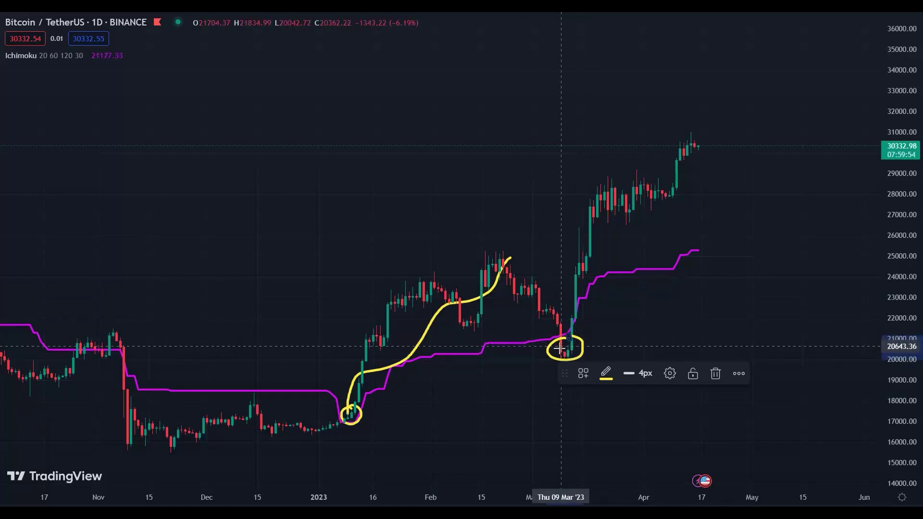
pyautogui.moveTo(562, 305)
pyautogui.mouseDown()
pyautogui.moveTo(644, 254)
pyautogui.moveTo(694, 241)
pyautogui.moveTo(735, 161)
pyautogui.moveTo(723, 130)
pyautogui.moveTo(577, 178)
pyautogui.moveTo(556, 311)
pyautogui.mouseUp()
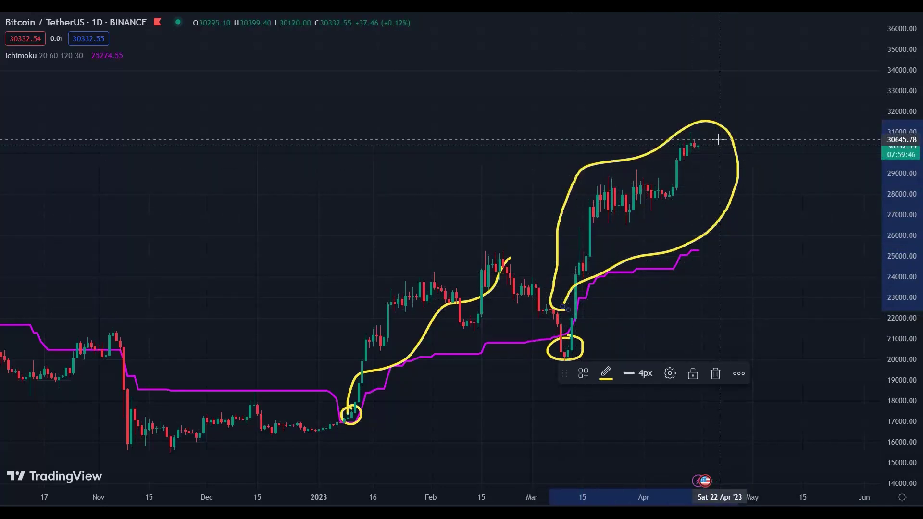
# Undo the brush marks on the 2023 rises and delete the circle at the January 2023 crossing.
pyautogui.hotkey('ctrl', 'z')
pyautogui.hotkey('ctrl', 'z')
pyautogui.hotkey('ctrl', 'z')
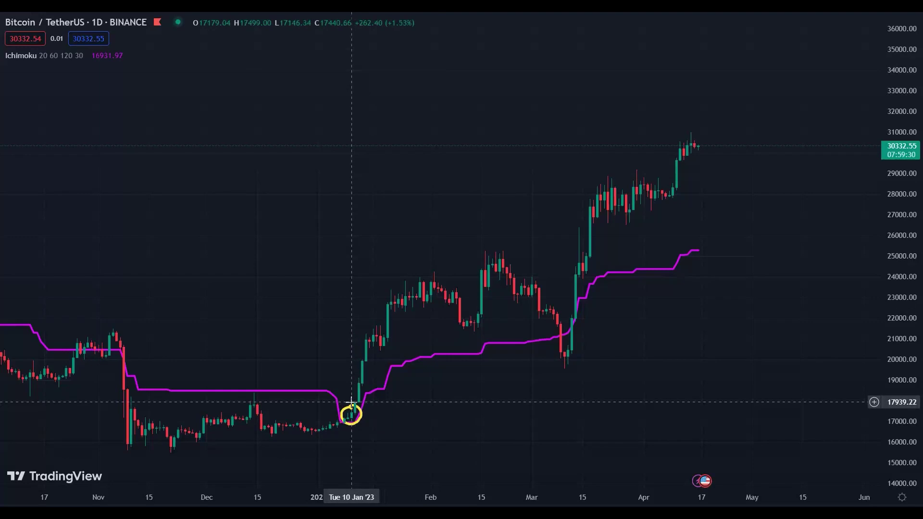
pyautogui.press('Delete')
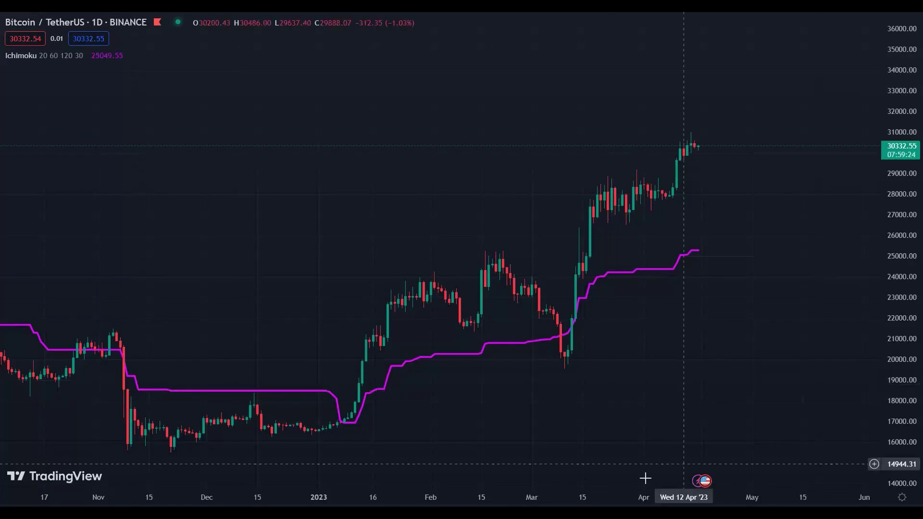
# Place a horizontal ray at 18549.83 on the Kijun Sen's flat section from 12 November 2022 and apply the Daily Support template.
pyautogui.moveTo(141, 482)
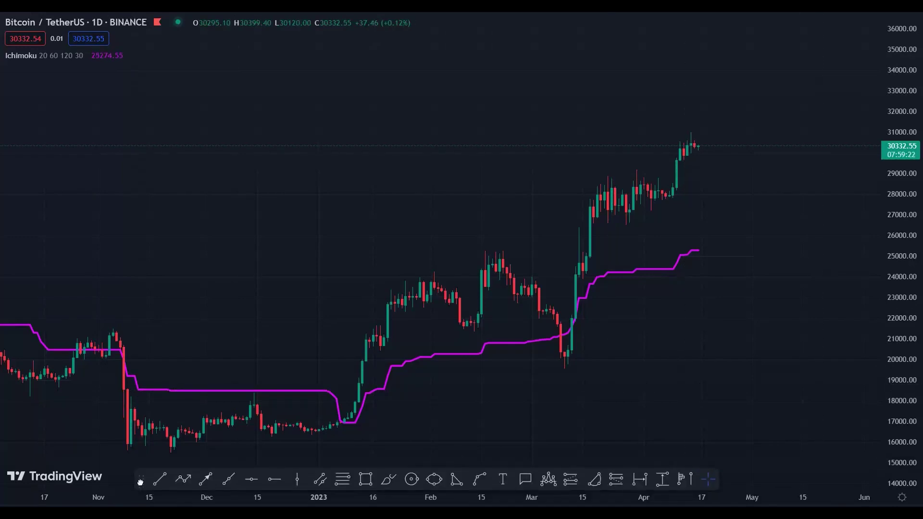
pyautogui.click(269, 480)
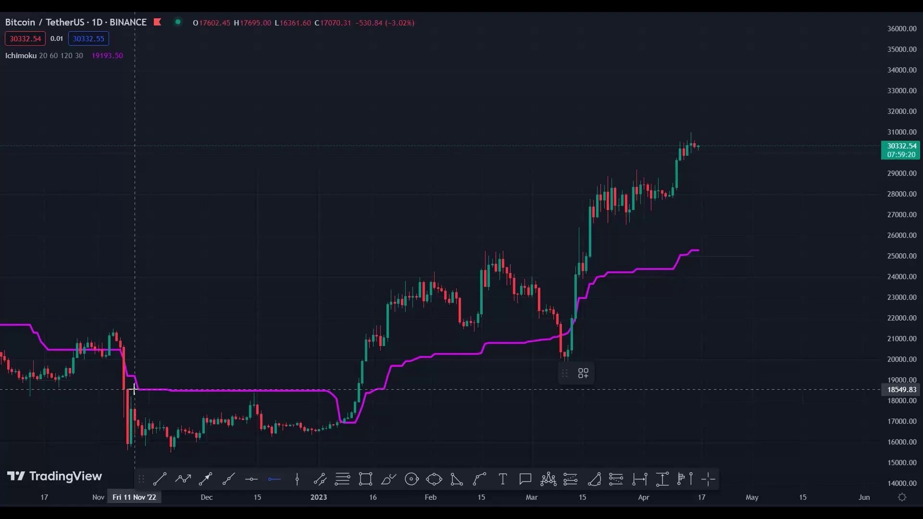
pyautogui.click(139, 389)
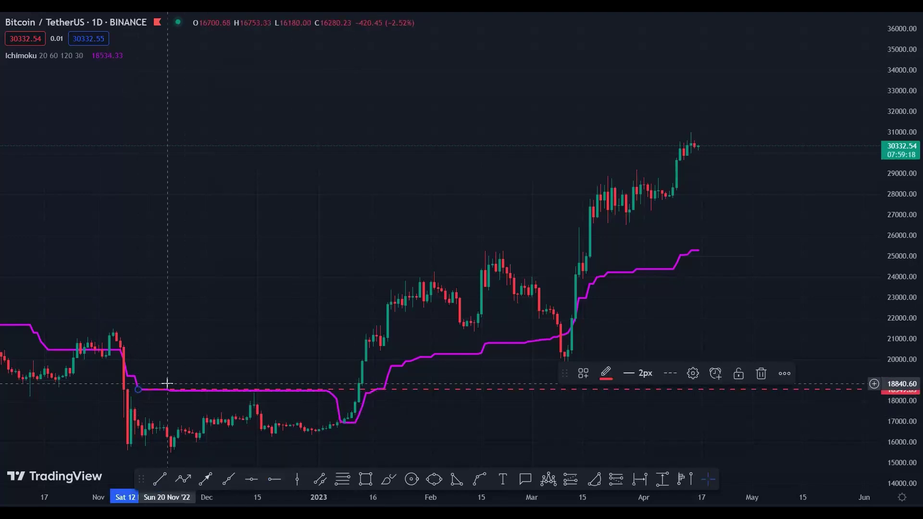
pyautogui.doubleClick(418, 389)
pyautogui.click(397, 347)
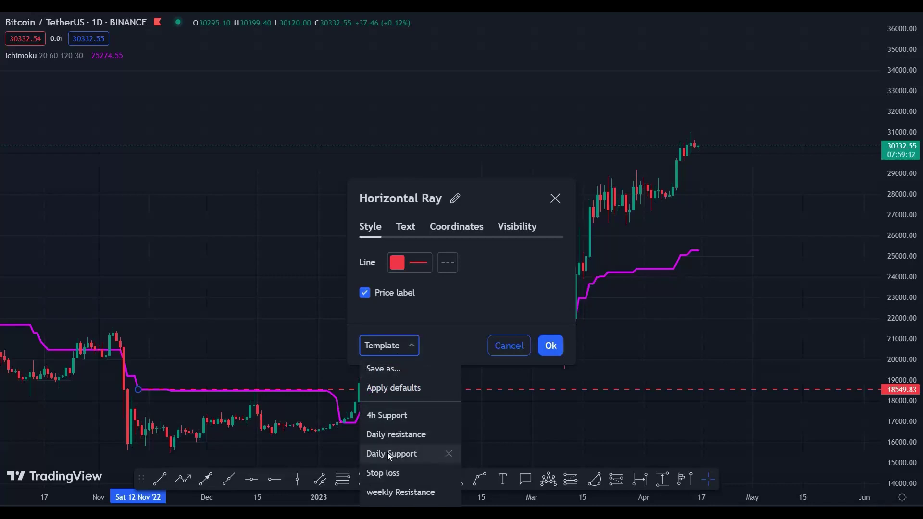
pyautogui.click(388, 455)
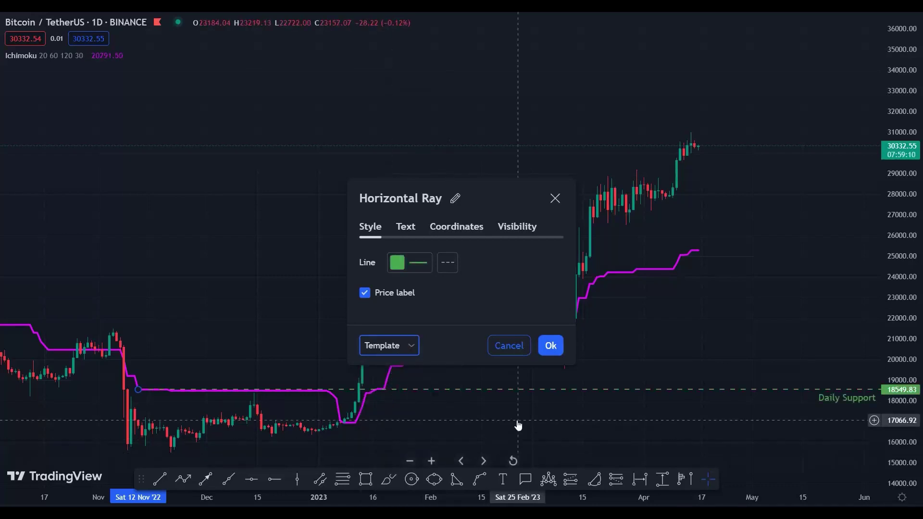
pyautogui.press('Return')
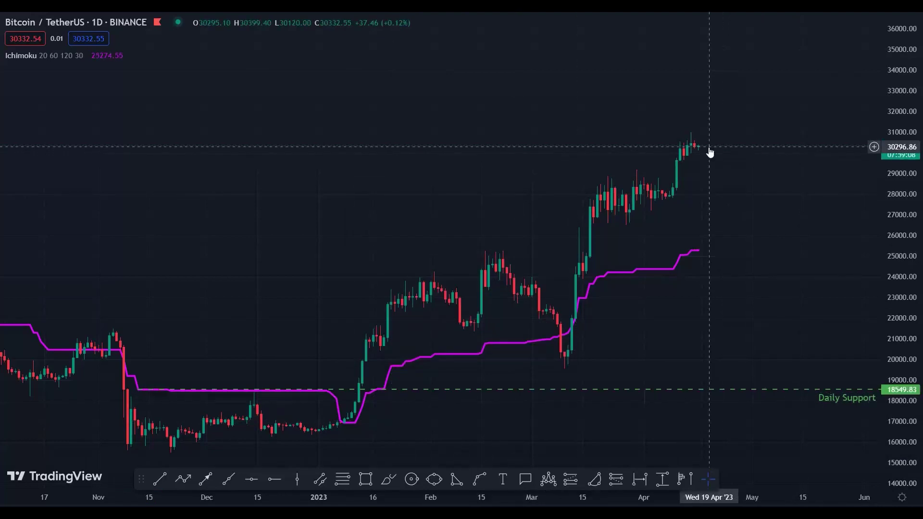
# Copy the Daily Support ray onto the Kijun Sen's 2023 flat sections at 20265.36, 20759.67, 22940.43 and 24161.65.
pyautogui.keyDown('ctrl'); pyautogui.moveTo(455, 389); pyautogui.dragTo(748, 353); pyautogui.keyUp('ctrl')
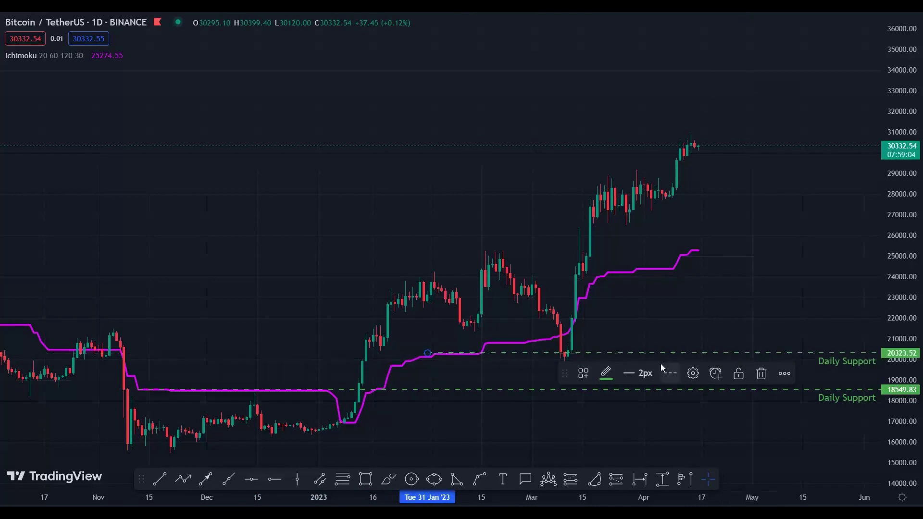
pyautogui.moveTo(523, 356); pyautogui.dragTo(632, 277)
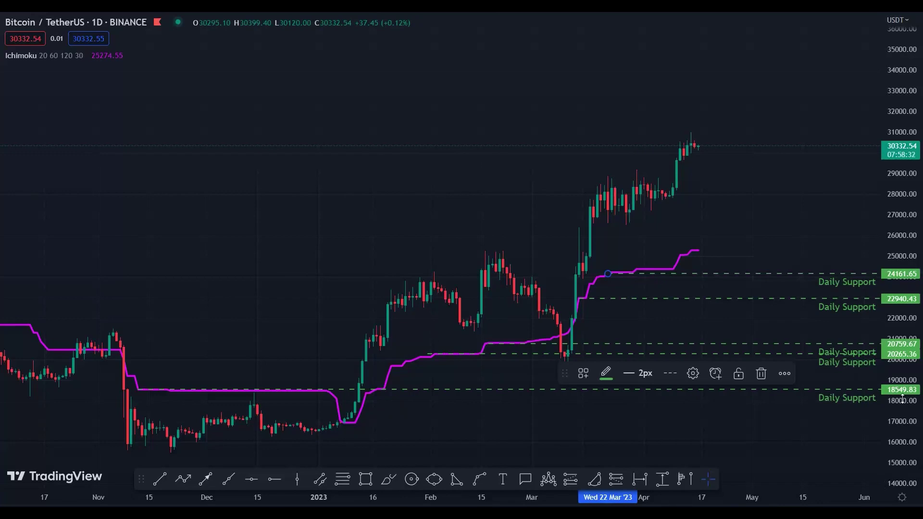
# Delete the Daily Support ray at 24161.65 and the neighbouring one on the flat section starting 30 March 2023.
pyautogui.moveTo(908, 432); pyautogui.dragTo(907, 404)
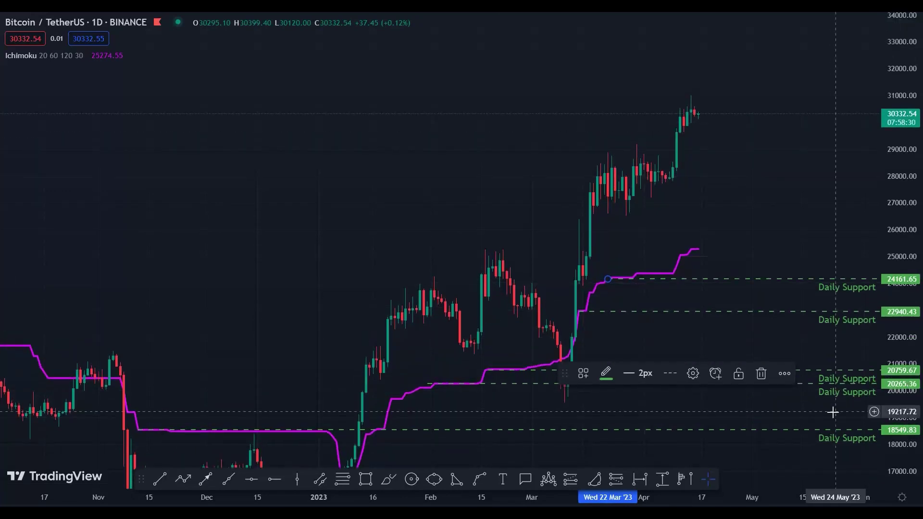
pyautogui.moveTo(830, 412); pyautogui.dragTo(813, 380)
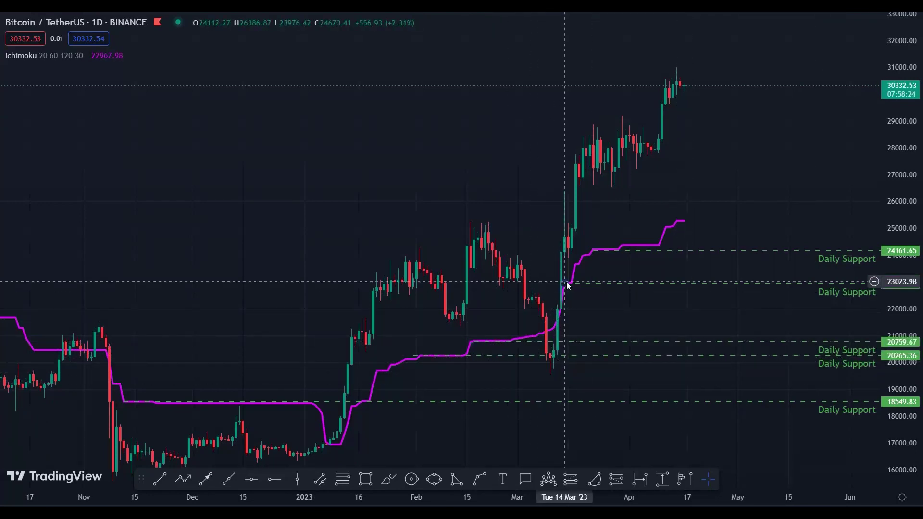
pyautogui.moveTo(622, 318); pyautogui.dragTo(620, 339)
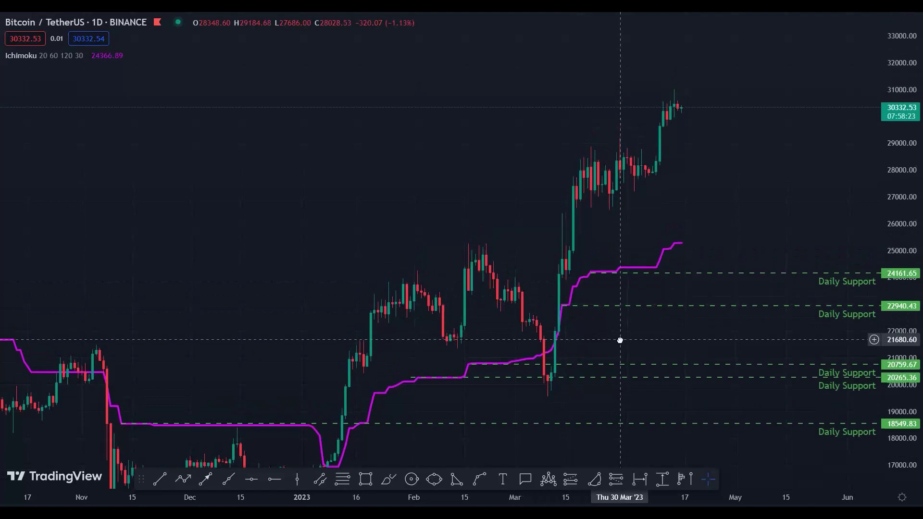
pyautogui.click(638, 278)
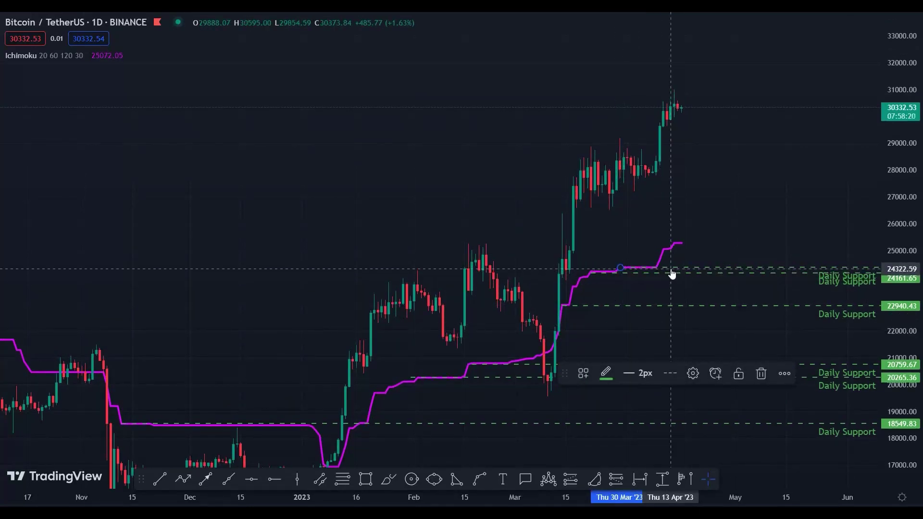
pyautogui.press('Delete')
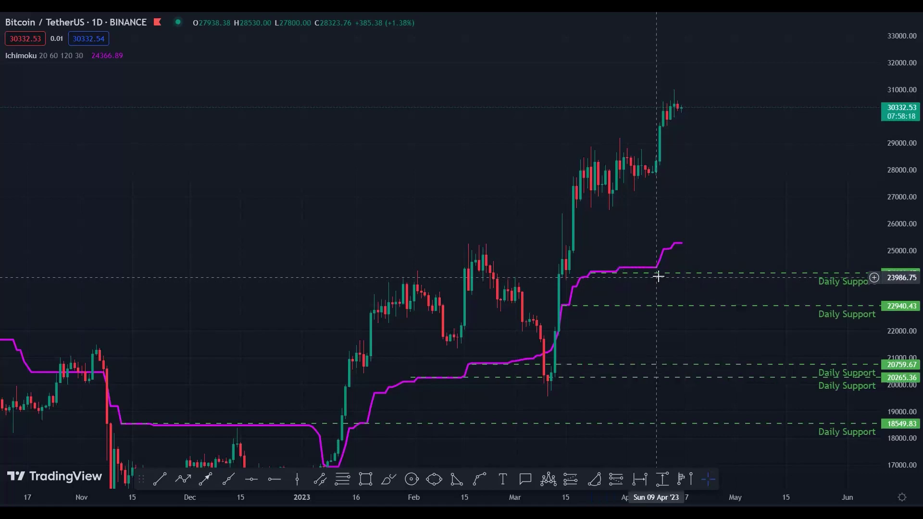
pyautogui.press('Delete')
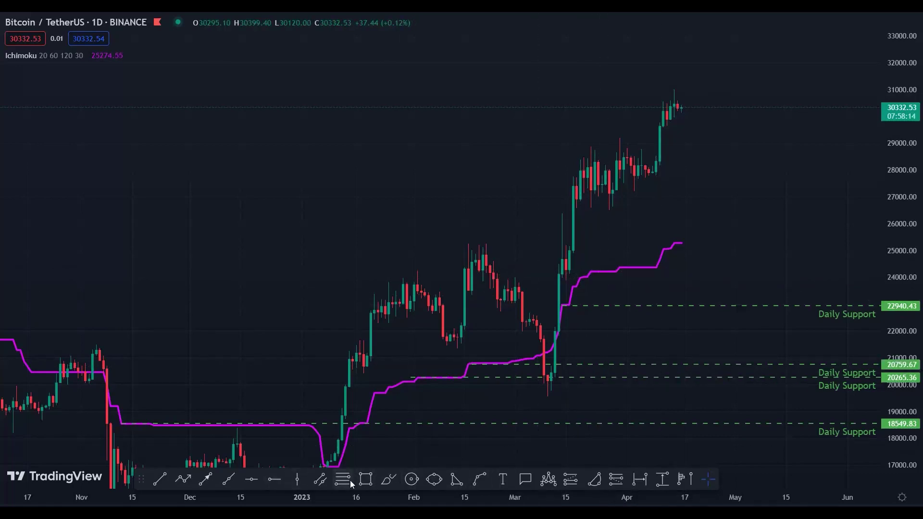
# Draw a rectangle from 22 March to 30 May 2023 between 24210.64 and 24367.37, and apply the Support template.
pyautogui.click(366, 479)
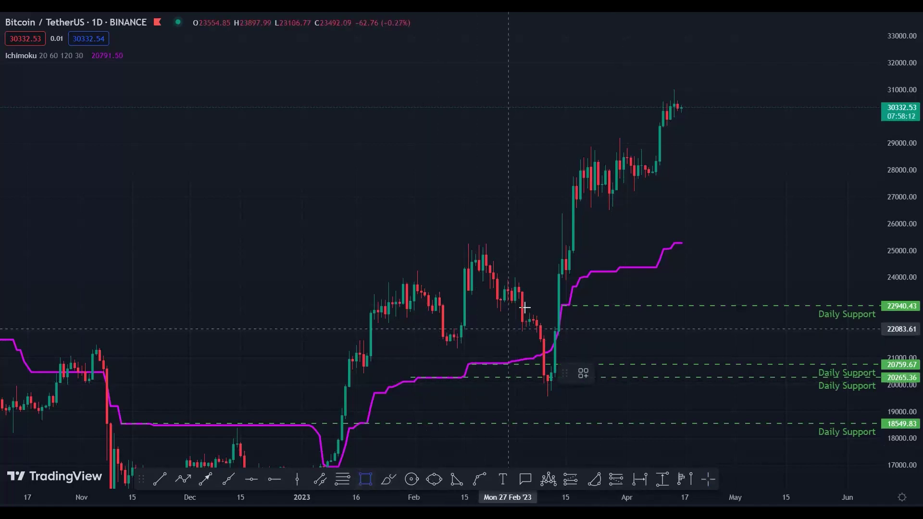
pyautogui.moveTo(589, 272)
pyautogui.mouseDown()
pyautogui.moveTo(671, 282)
pyautogui.moveTo(878, 266)
pyautogui.moveTo(840, 270)
pyautogui.mouseUp()
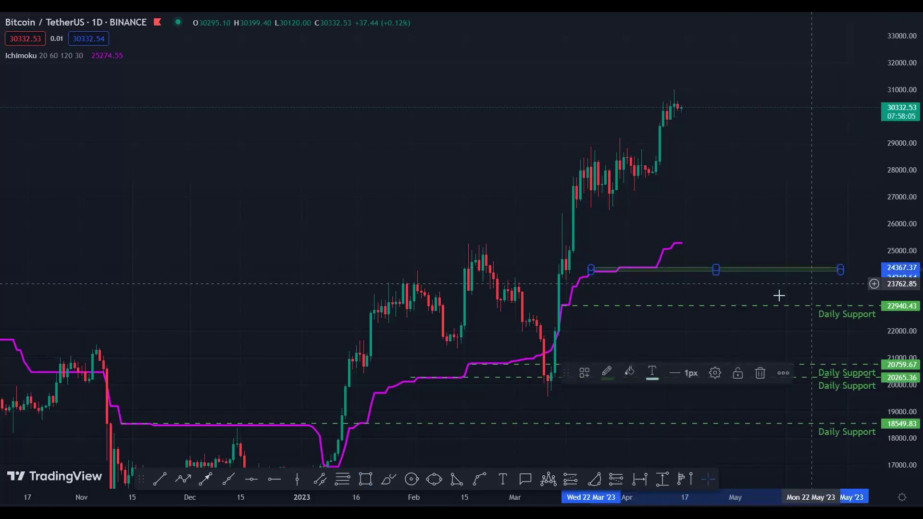
pyautogui.click(722, 368)
pyautogui.click(397, 372)
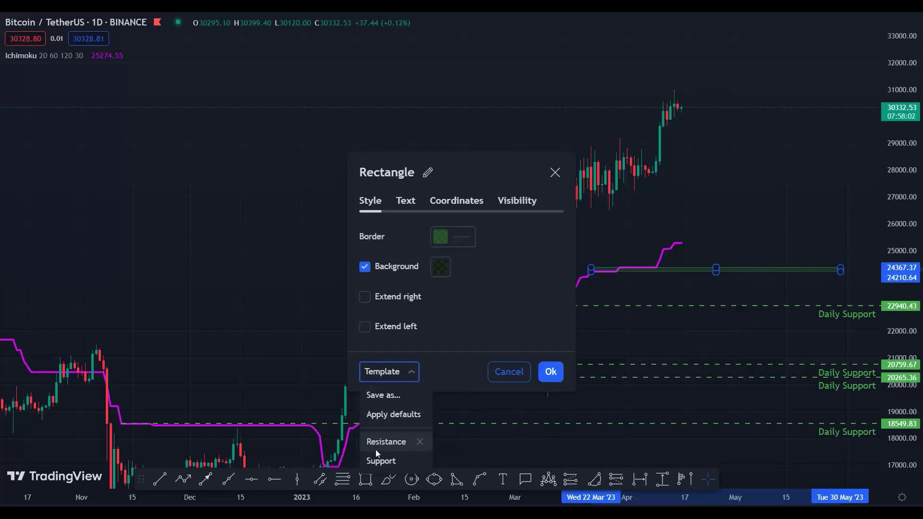
pyautogui.click(381, 460)
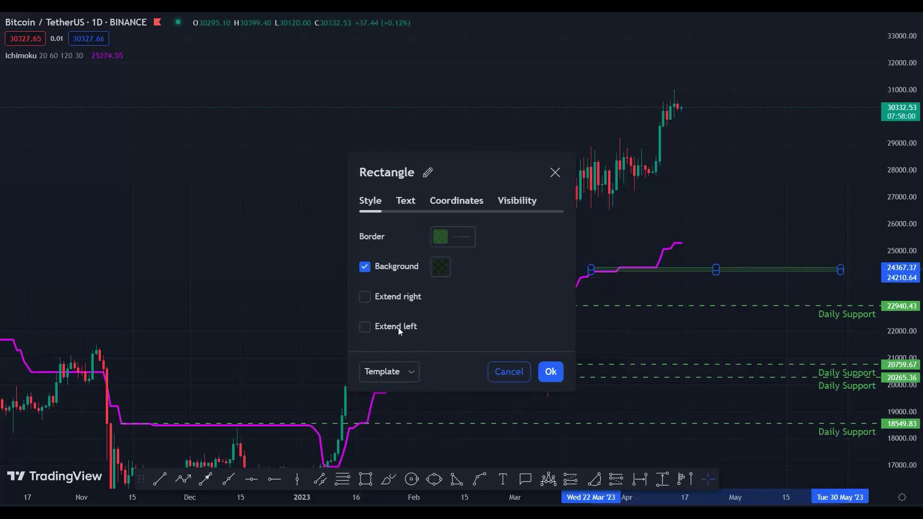
# Align the support rectangle's text to the bottom.
pyautogui.click(405, 201)
pyautogui.click(443, 345)
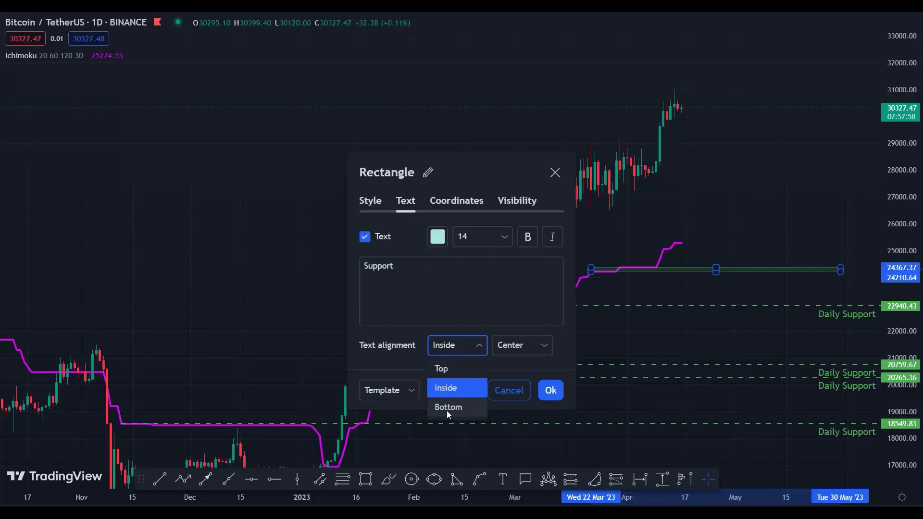
pyautogui.click(549, 392)
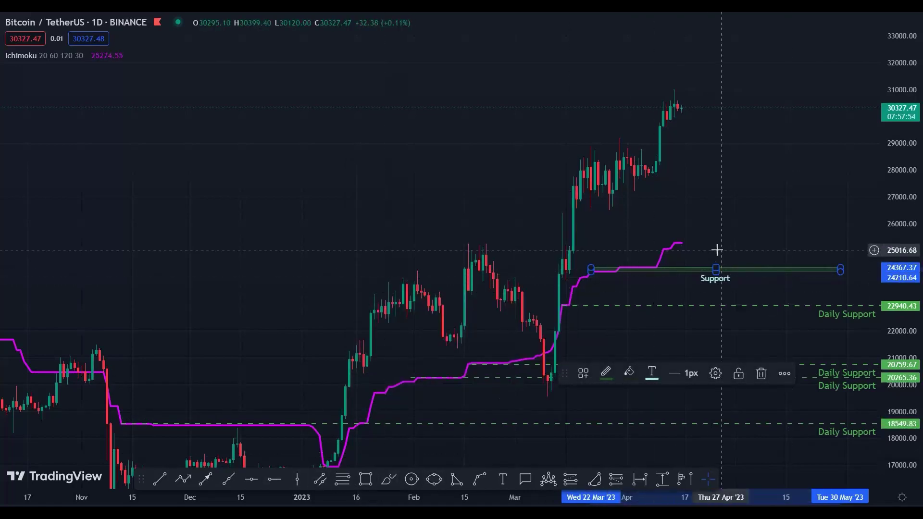
# Place a Daily Support horizontal ray at 25061.46 from 12 April 2023 and copy it to the Kijun Sen's latest level at 25307.74.
pyautogui.click(663, 252)
pyautogui.click(273, 479)
pyautogui.click(665, 247)
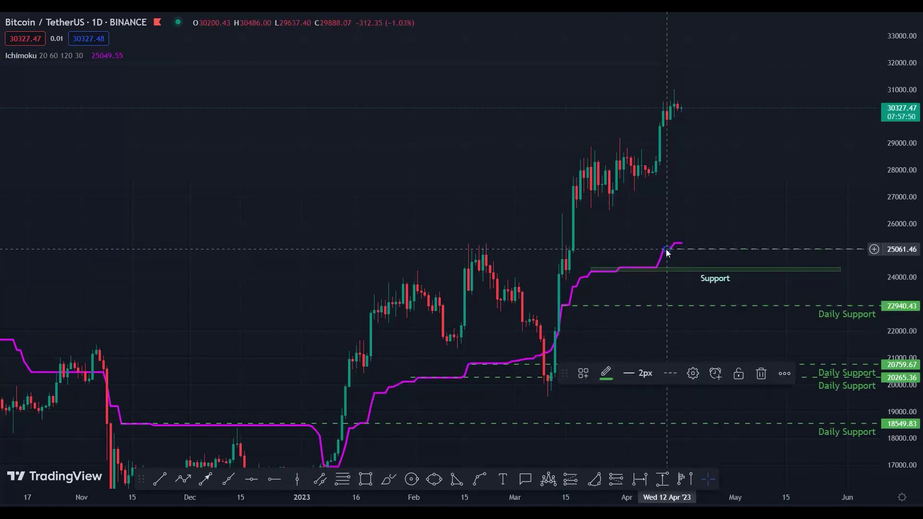
pyautogui.click(644, 376)
pyautogui.click(416, 381)
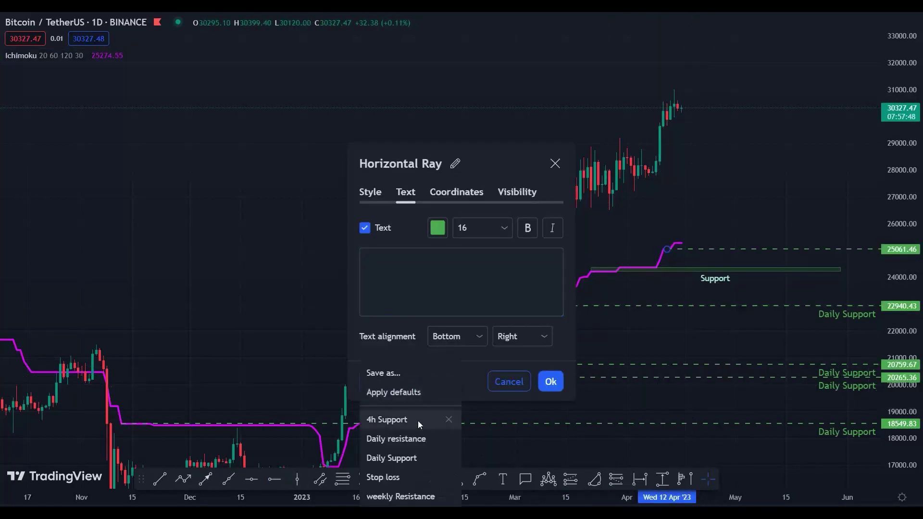
pyautogui.click(391, 458)
pyautogui.click(552, 380)
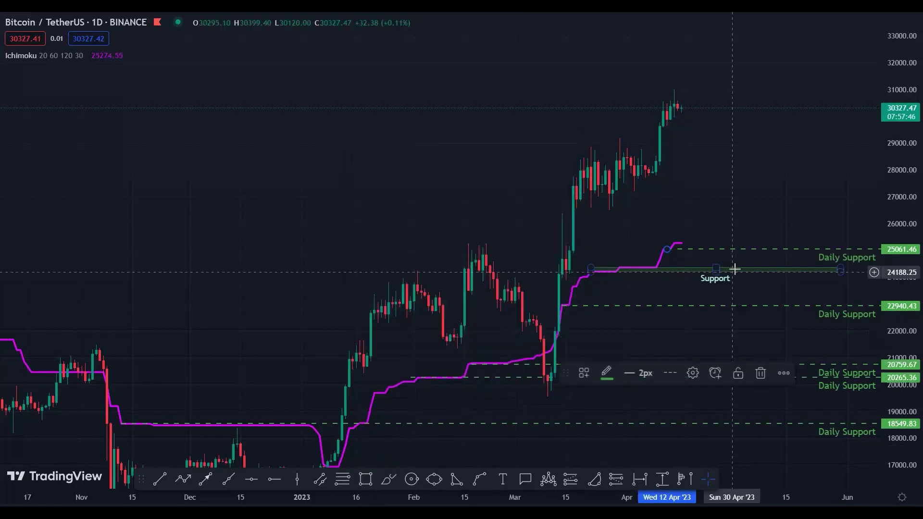
pyautogui.click(736, 227)
pyautogui.click(722, 248)
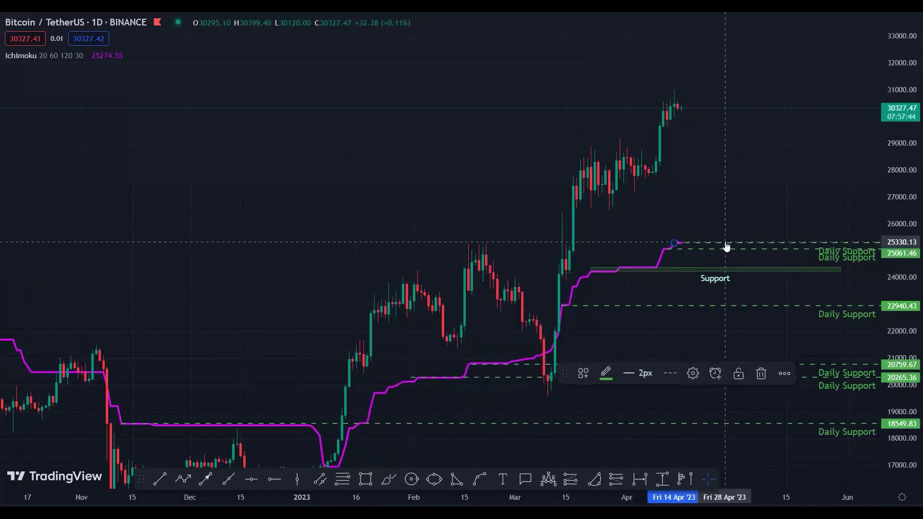
# Copy the Daily Support ray to the late June 2022 Kijun Sen level at 28778.16 and move the Kijun Sen callout below it.
pyautogui.moveTo(73, 496); pyautogui.dragTo(425, 496)
pyautogui.click(531, 176)
pyautogui.moveTo(531, 176); pyautogui.dragTo(532, 264)
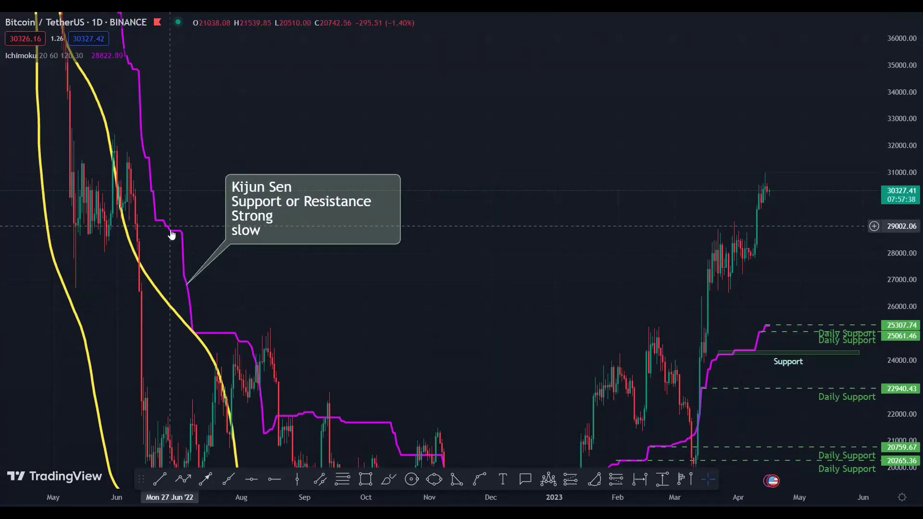
pyautogui.moveTo(777, 326)
pyautogui.mouseDown()
pyautogui.moveTo(264, 223)
pyautogui.moveTo(177, 235)
pyautogui.moveTo(188, 235)
pyautogui.mouseUp()
pyautogui.moveTo(257, 186); pyautogui.dragTo(291, 272)
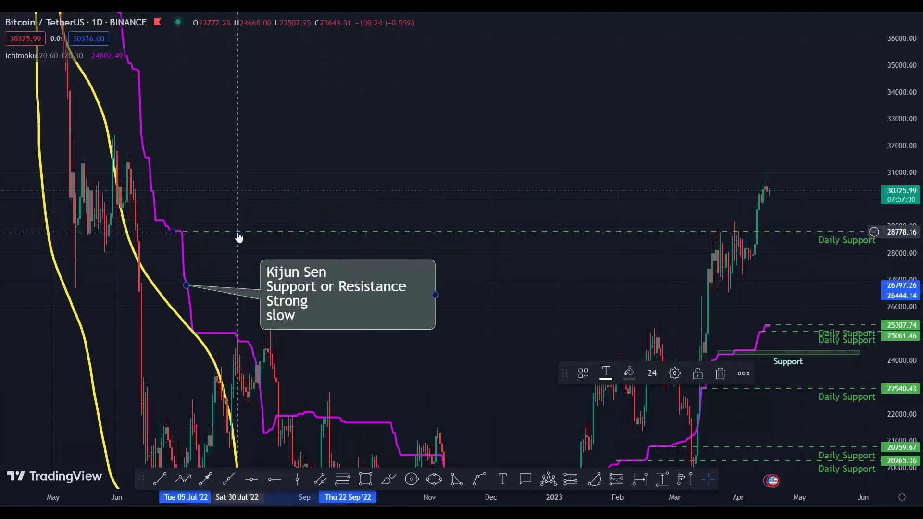
# Copy the Daily Support ray onto the higher June 2022 Kijun Sen flat sections at 29248.35 and 31554.50.
pyautogui.moveTo(226, 225)
pyautogui.keyDown('ctrl'); pyautogui.mouseDown()
pyautogui.moveTo(214, 221)
pyautogui.moveTo(223, 219)
pyautogui.mouseUp(); pyautogui.keyUp('ctrl')
pyautogui.press('Delete')
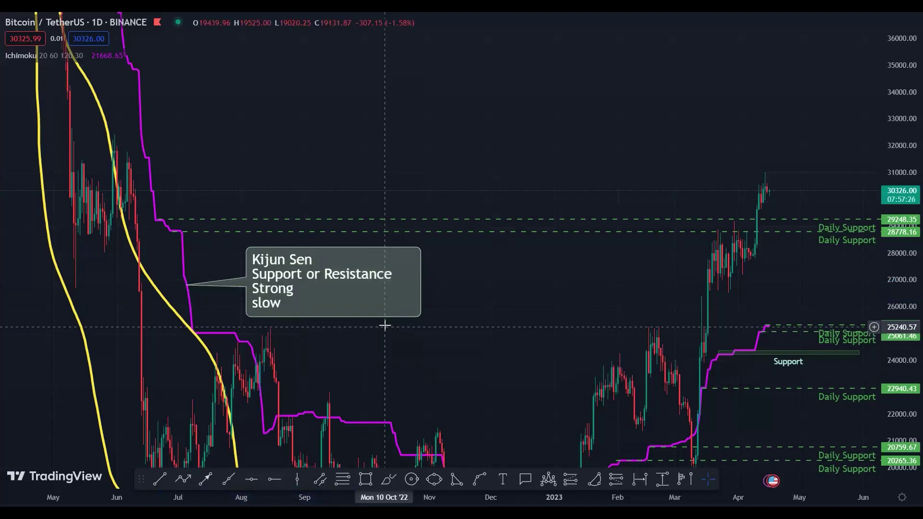
pyautogui.click(213, 218)
pyautogui.moveTo(210, 213); pyautogui.dragTo(441, 227)
pyautogui.click(200, 155)
# Delete the yellow brush loop around the 2022 decline below the Kijun Sen.
pyautogui.scroll(5, 362, 476)
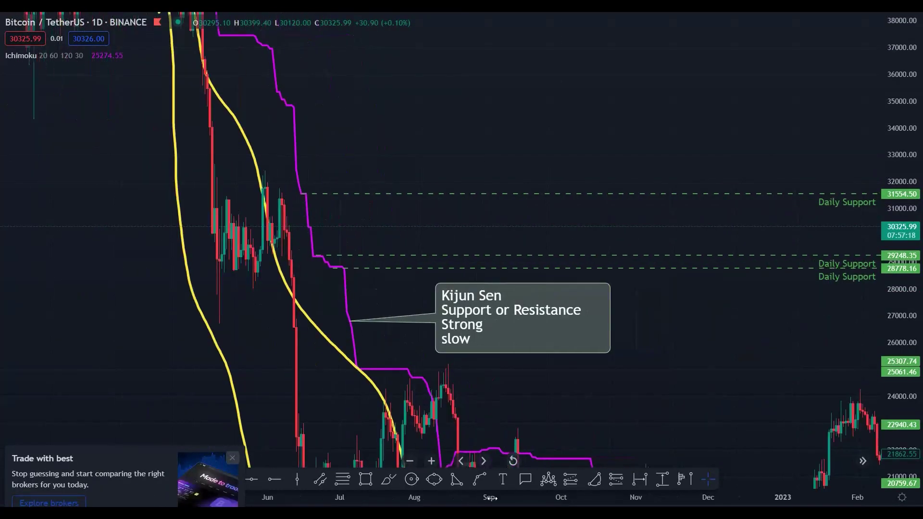
pyautogui.click(146, 349)
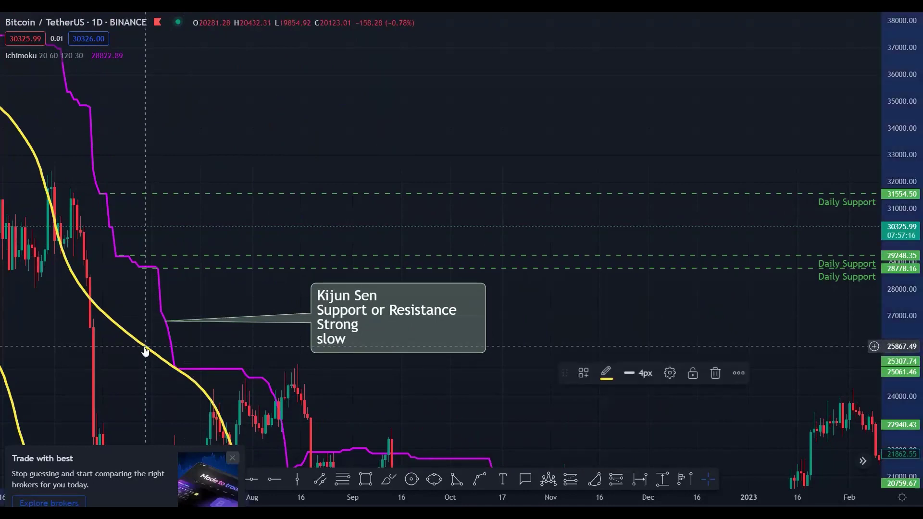
pyautogui.press('Delete')
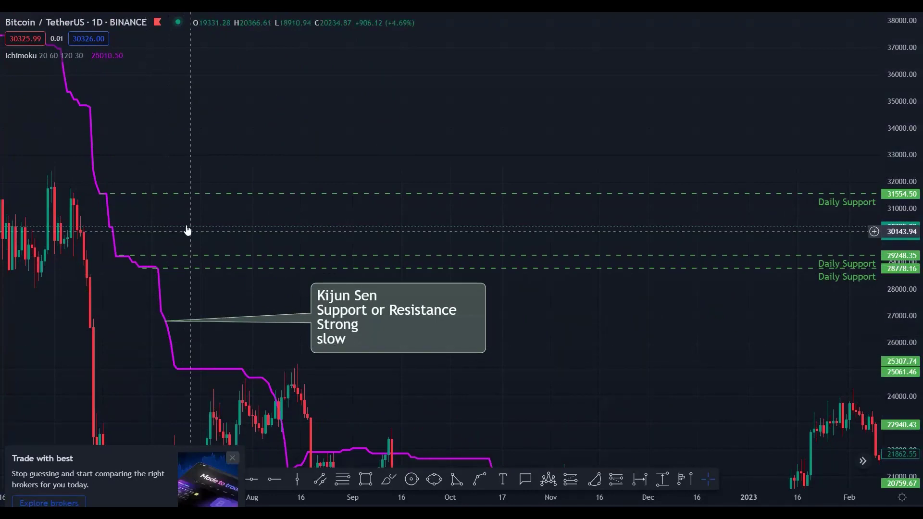
# Apply the Daily resistance template to the horizontal ray at 31554.50.
pyautogui.doubleClick(119, 194)
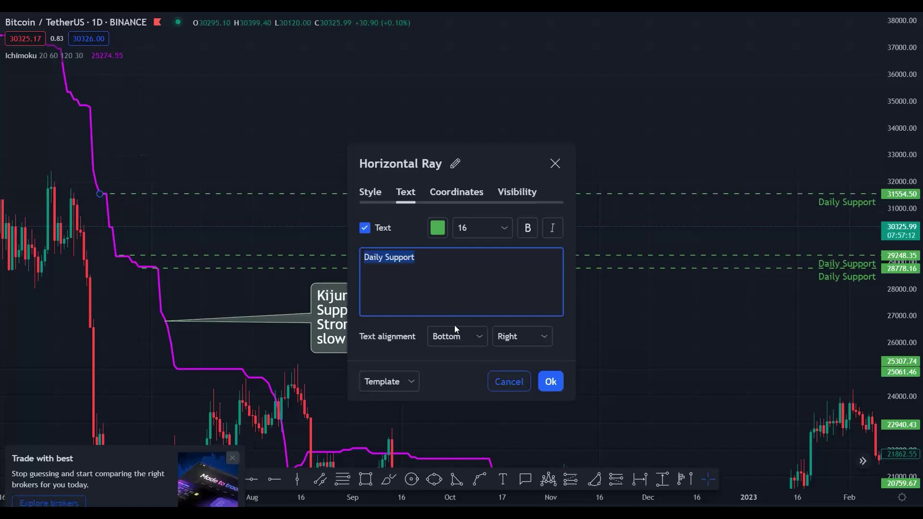
pyautogui.click(386, 380)
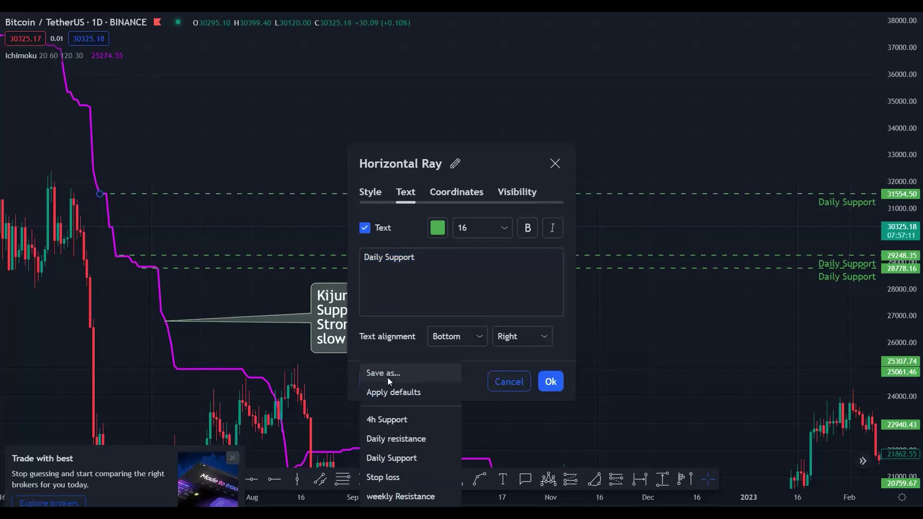
pyautogui.click(403, 445)
pyautogui.click(551, 381)
pyautogui.moveTo(735, 388); pyautogui.dragTo(398, 321)
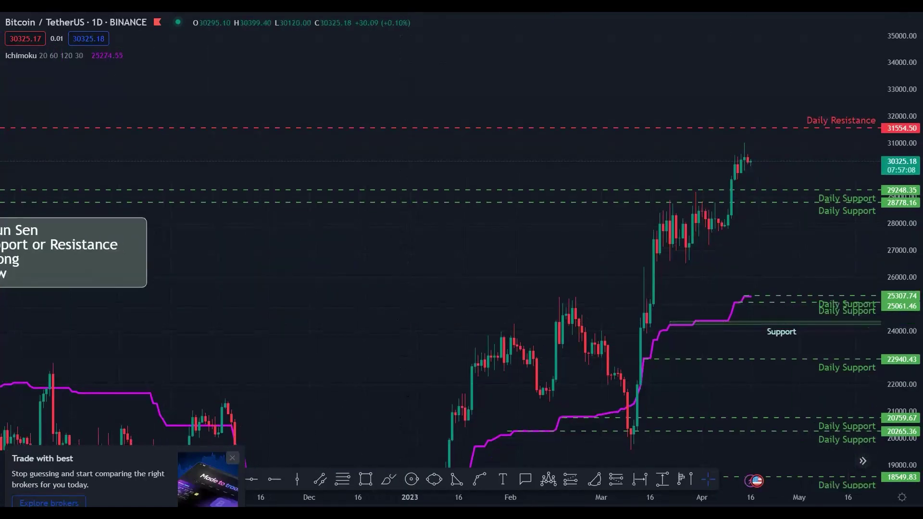
pyautogui.moveTo(570, 503); pyautogui.dragTo(669, 496)
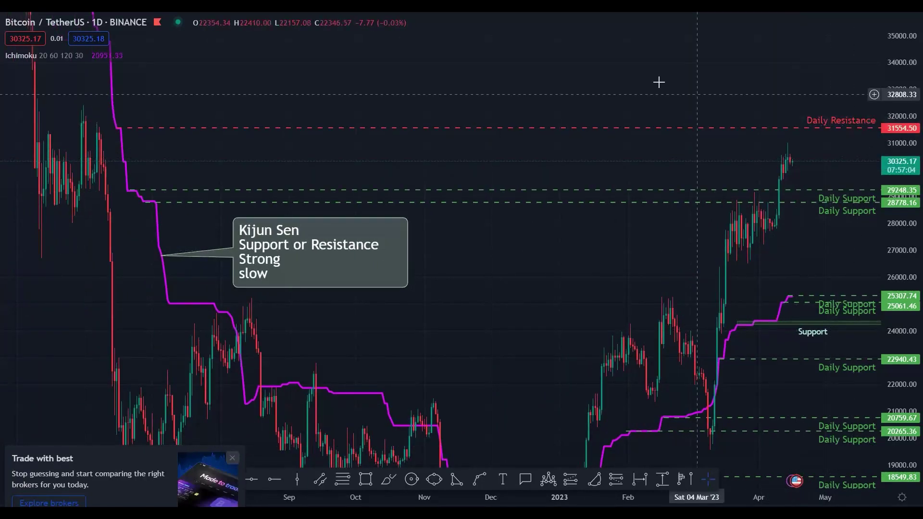
pyautogui.moveTo(897, 173); pyautogui.dragTo(897, 245)
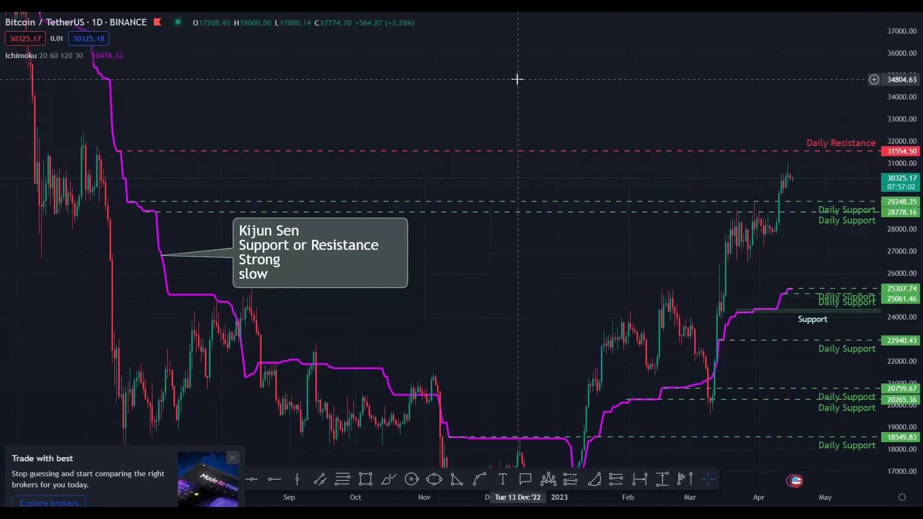
# Copy the Daily Resistance ray onto the higher Kijun Sen flat sections at 34831.94 and 37425.97.
pyautogui.moveTo(517, 81); pyautogui.dragTo(524, 129)
pyautogui.moveTo(177, 198)
pyautogui.mouseDown()
pyautogui.moveTo(177, 150)
pyautogui.moveTo(162, 118)
pyautogui.moveTo(135, 126)
pyautogui.mouseUp()
pyautogui.moveTo(167, 168); pyautogui.dragTo(165, 204)
pyautogui.moveTo(139, 162)
pyautogui.mouseDown()
pyautogui.moveTo(120, 120)
pyautogui.moveTo(89, 97)
pyautogui.mouseUp()
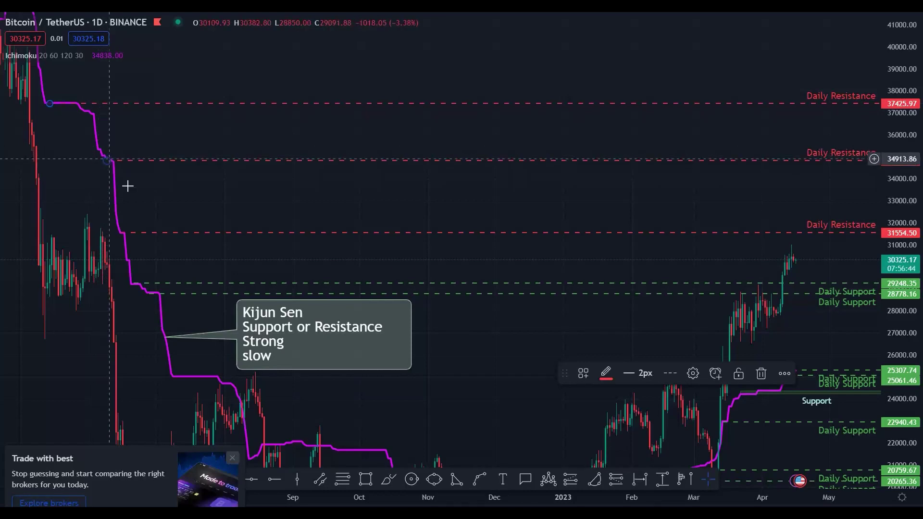
# Draw a rectangle zone between 34831.94 and 35432.66 from the Kijun Sen step and extend it to 22 April 2023.
pyautogui.click(366, 479)
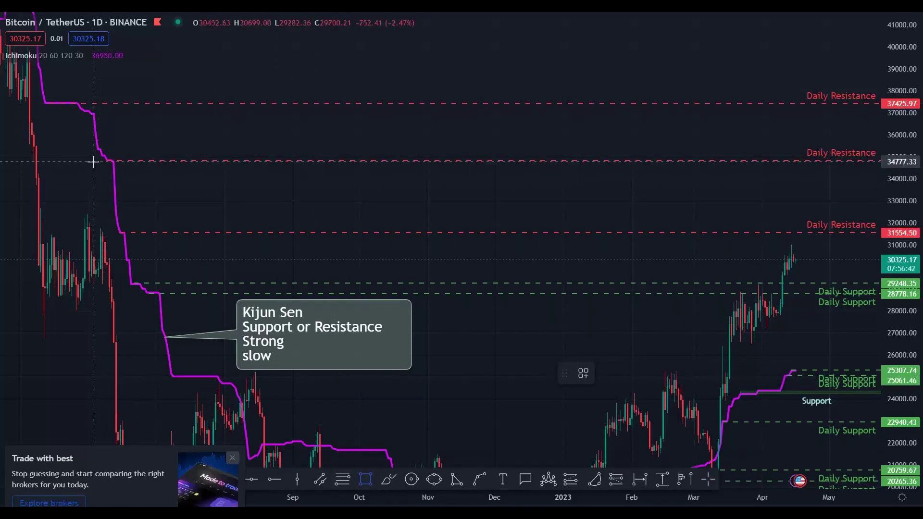
pyautogui.click(96, 147)
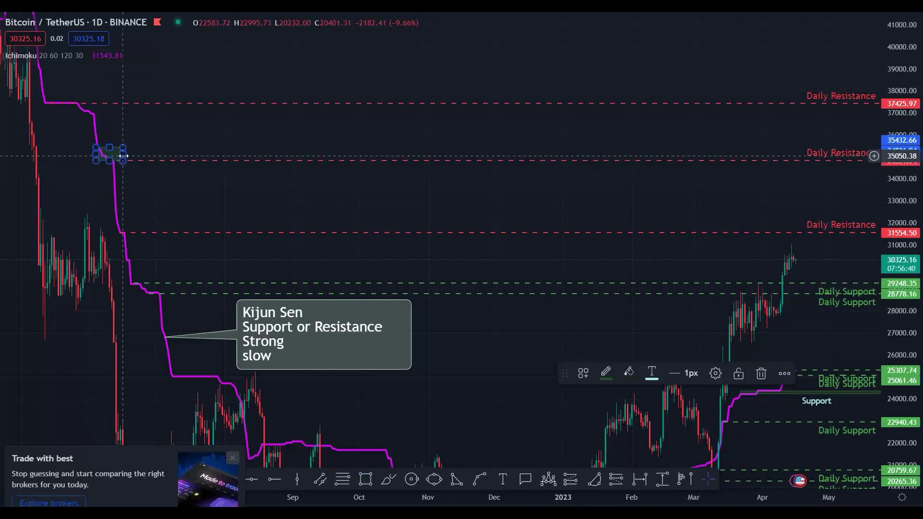
pyautogui.click(807, 161)
pyautogui.moveTo(807, 148); pyautogui.dragTo(809, 150)
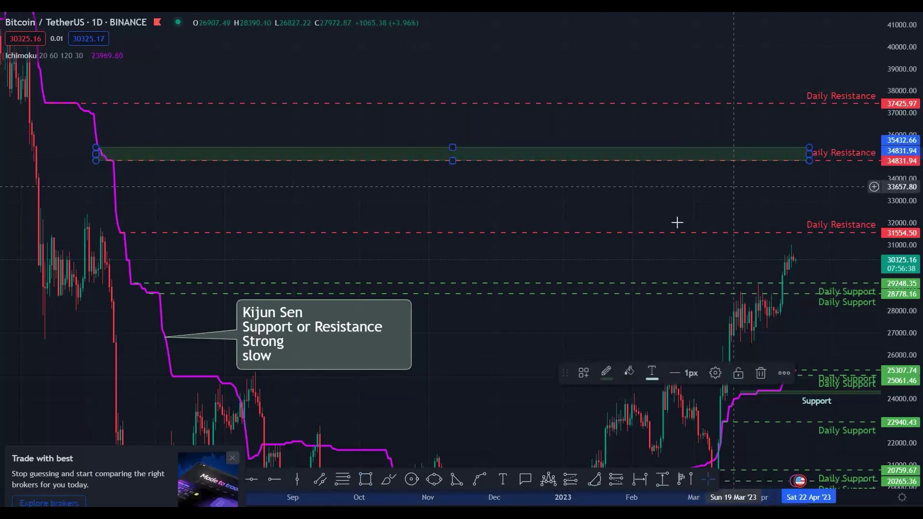
# Apply the Resistance template to the rectangle zone above the 34831.94 ray and deselect it.
pyautogui.click(715, 373)
pyautogui.click(401, 383)
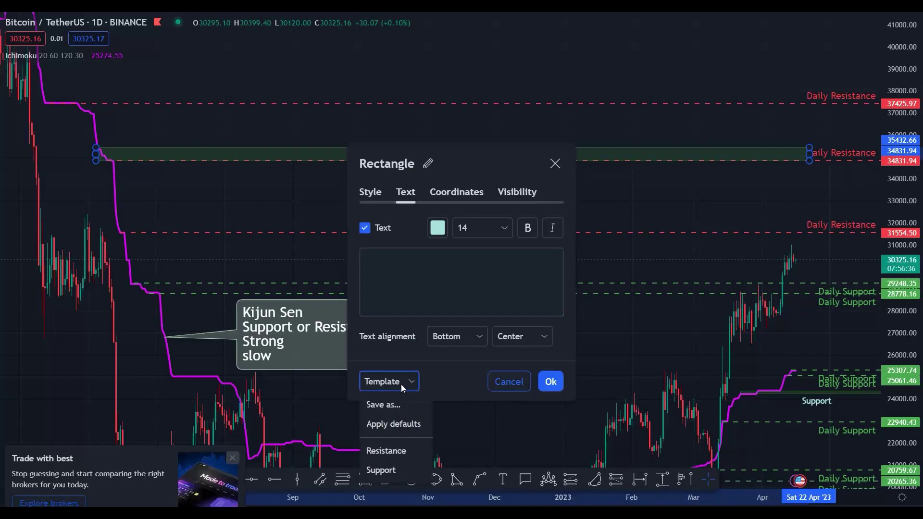
pyautogui.click(385, 449)
pyautogui.click(550, 381)
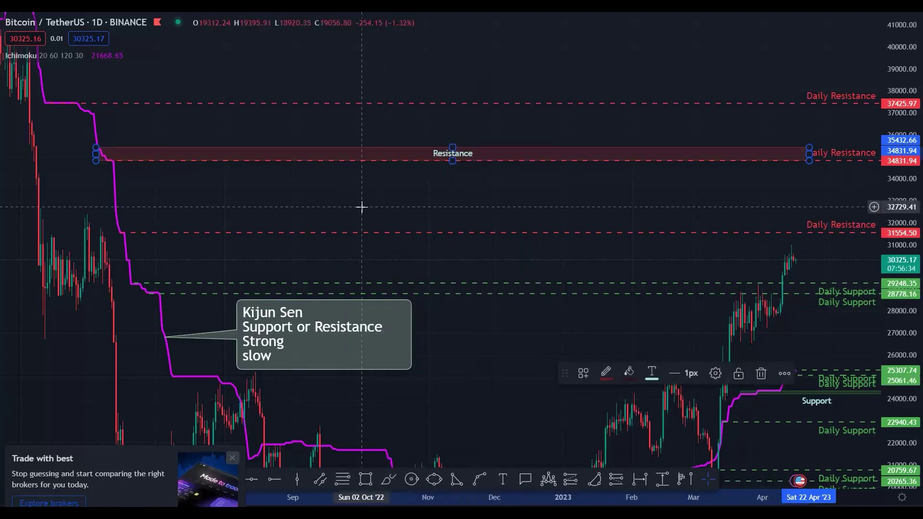
pyautogui.click(360, 206)
# Copy the Daily Resistance ray to the upper Kijun Sen levels at 39091.61, 39364.66, 41221.44 and 42641.33.
pyautogui.moveTo(123, 122); pyautogui.dragTo(130, 28)
pyautogui.moveTo(892, 303); pyautogui.dragTo(892, 387)
pyautogui.hscroll(5, 529, 324)
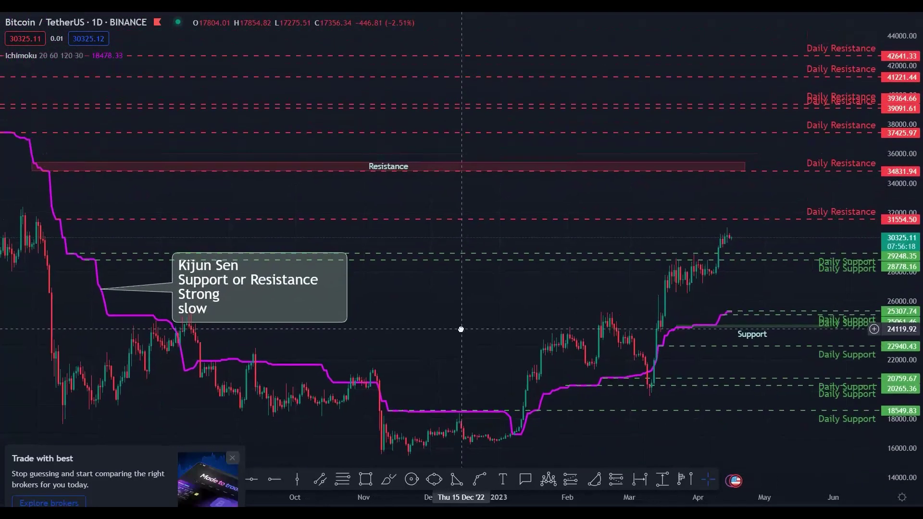
# Reset the chart view and change the chart interval to 4 hours, framing the recent candles.
pyautogui.click(512, 460)
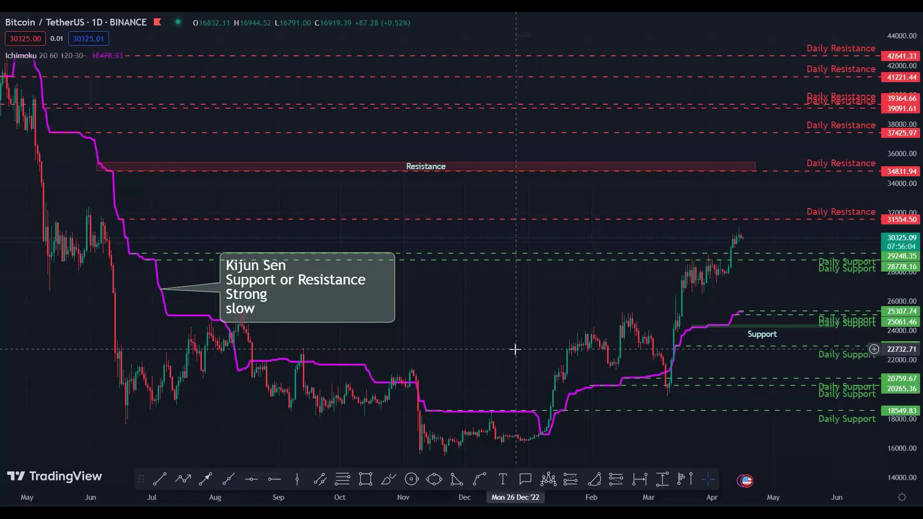
pyautogui.write('4H')
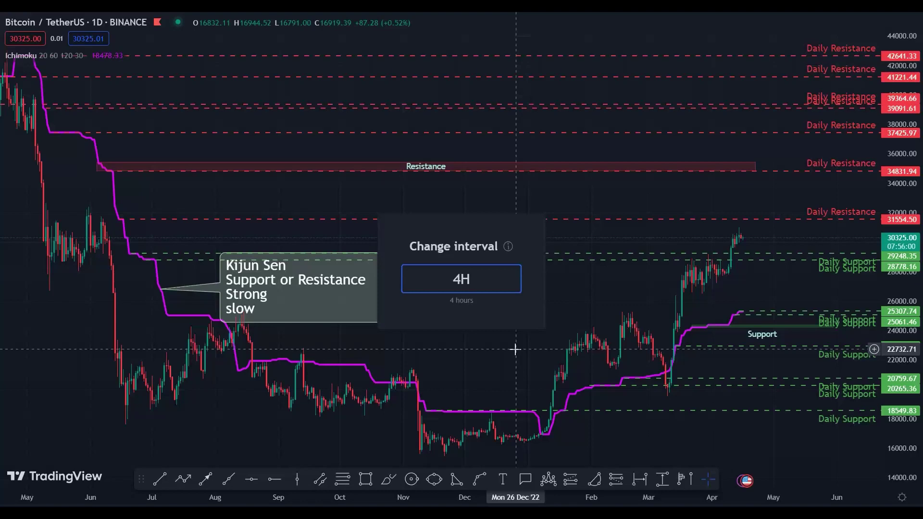
pyautogui.press('Return')
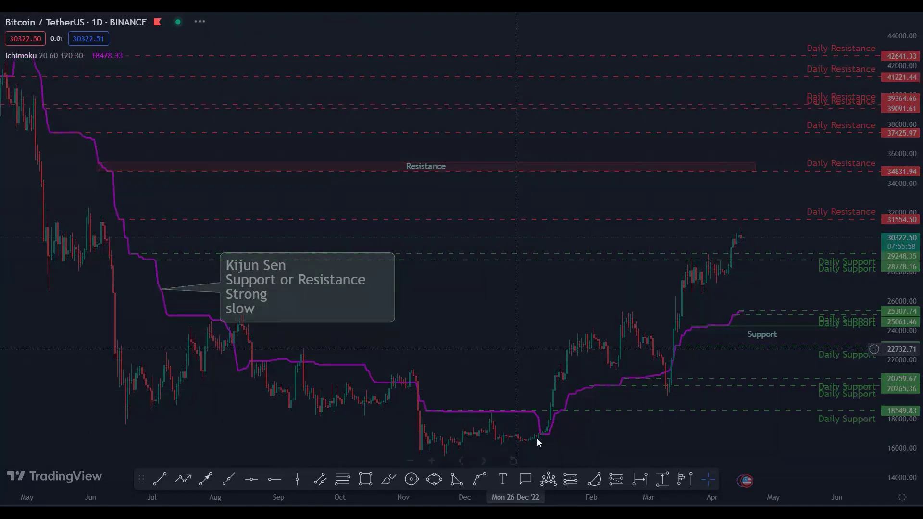
pyautogui.moveTo(762, 295); pyautogui.dragTo(775, 282)
pyautogui.moveTo(903, 432); pyautogui.dragTo(831, 59)
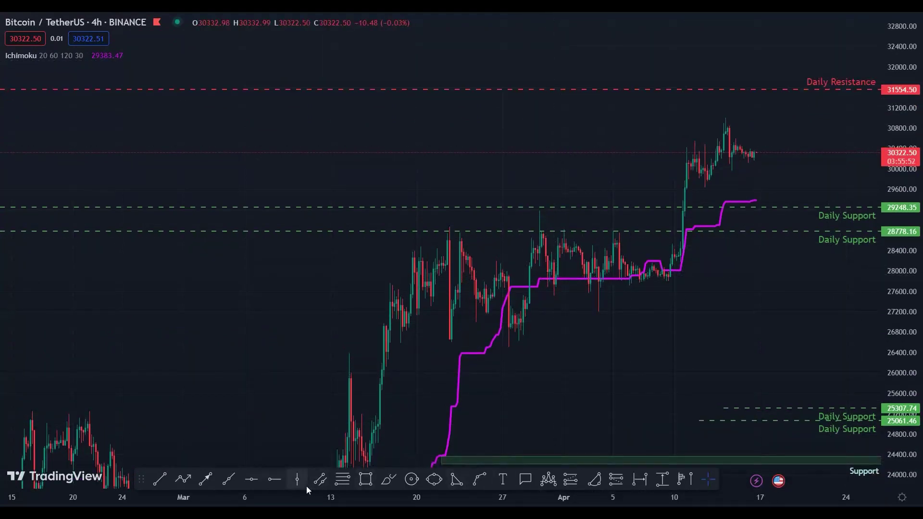
# Place a horizontal ray on the Kijun Sen flat section at 27844.26 from 31 March 2023 and apply the 4h Support template.
pyautogui.click(552, 280)
pyautogui.click(646, 378)
pyautogui.click(410, 378)
pyautogui.click(399, 422)
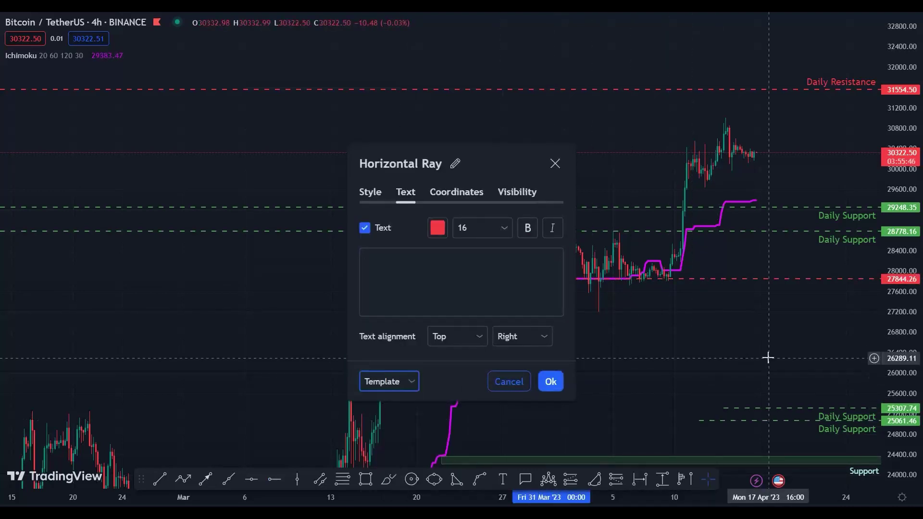
pyautogui.click(768, 358)
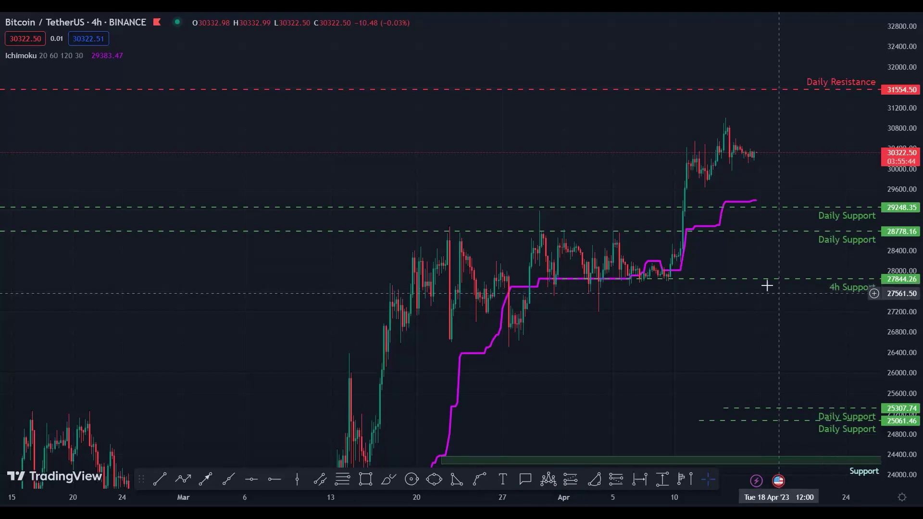
# Copy the 4h Support ray onto the lower Kijun Sen flat sections at 26383.36 and 25370.16.
pyautogui.moveTo(761, 284)
pyautogui.mouseDown()
pyautogui.moveTo(770, 350)
pyautogui.moveTo(666, 358)
pyautogui.mouseUp()
pyautogui.moveTo(546, 398); pyautogui.dragTo(565, 293)
pyautogui.moveTo(565, 257)
pyautogui.mouseDown()
pyautogui.moveTo(552, 301)
pyautogui.moveTo(612, 307)
pyautogui.moveTo(553, 309)
pyautogui.mouseUp()
pyautogui.moveTo(538, 341); pyautogui.dragTo(495, 345)
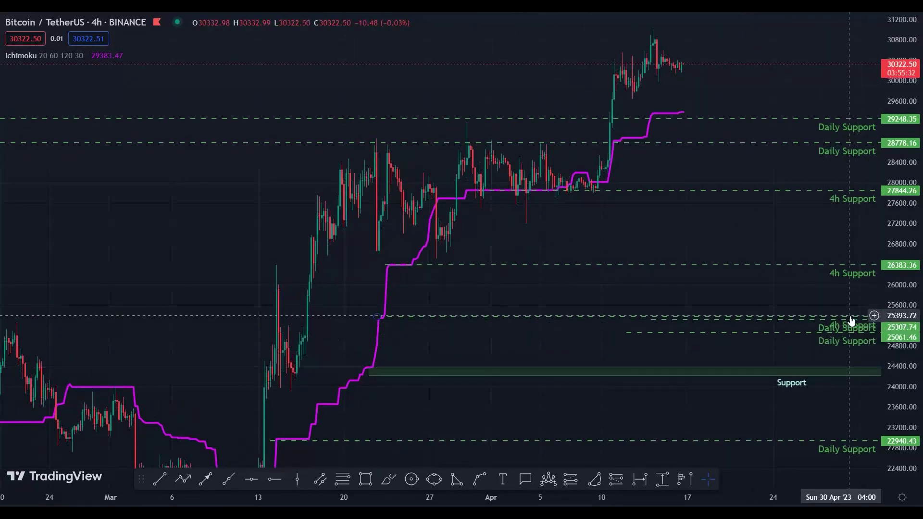
pyautogui.moveTo(790, 265); pyautogui.dragTo(771, 315)
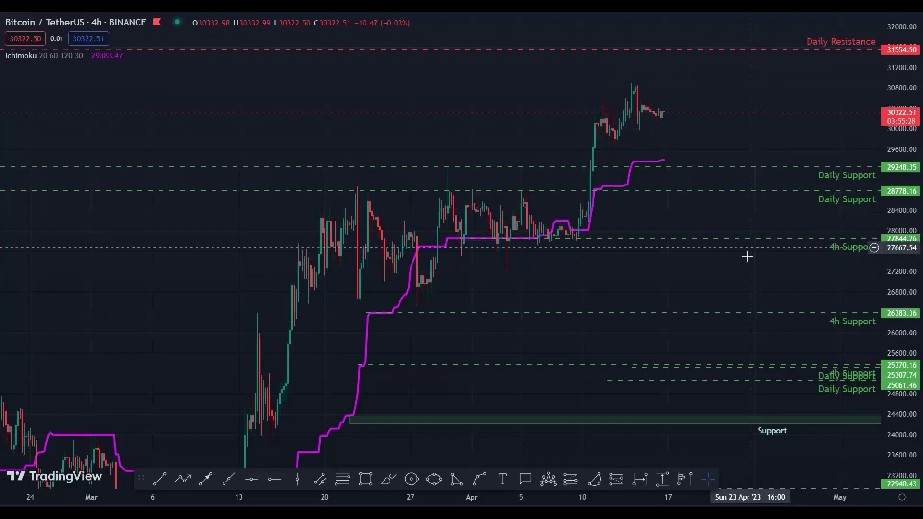
# Set the chart interval back to 1 day and review the 4h and daily levels around the latest candles.
pyautogui.write('1D')
pyautogui.press('Return')
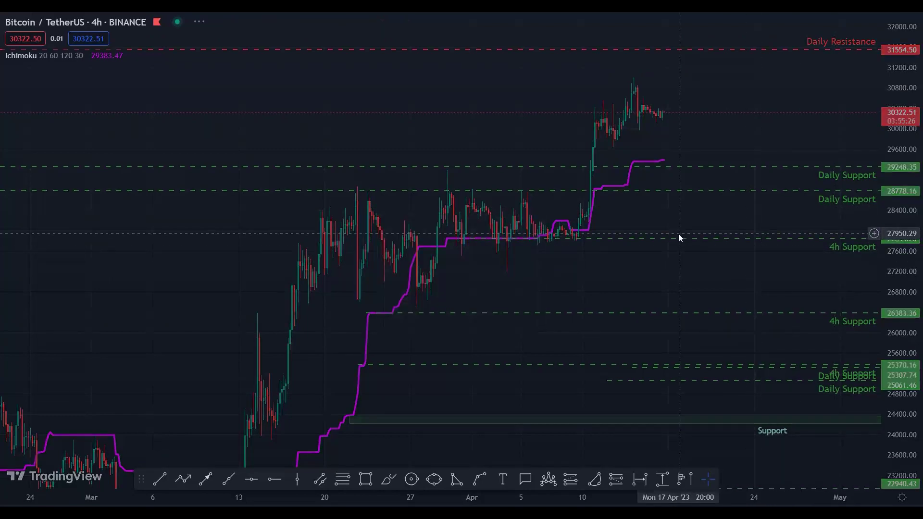
pyautogui.moveTo(921, 183); pyautogui.dragTo(904, 316)
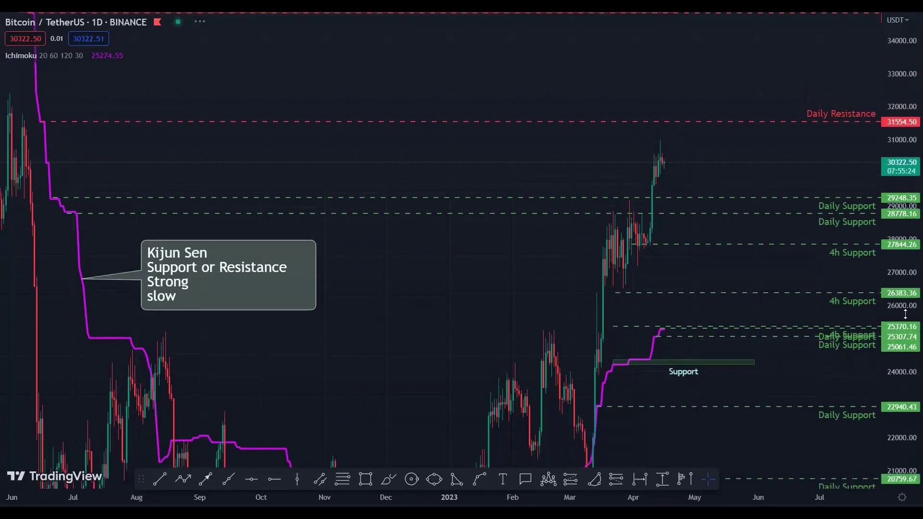
pyautogui.moveTo(786, 376); pyautogui.dragTo(737, 349)
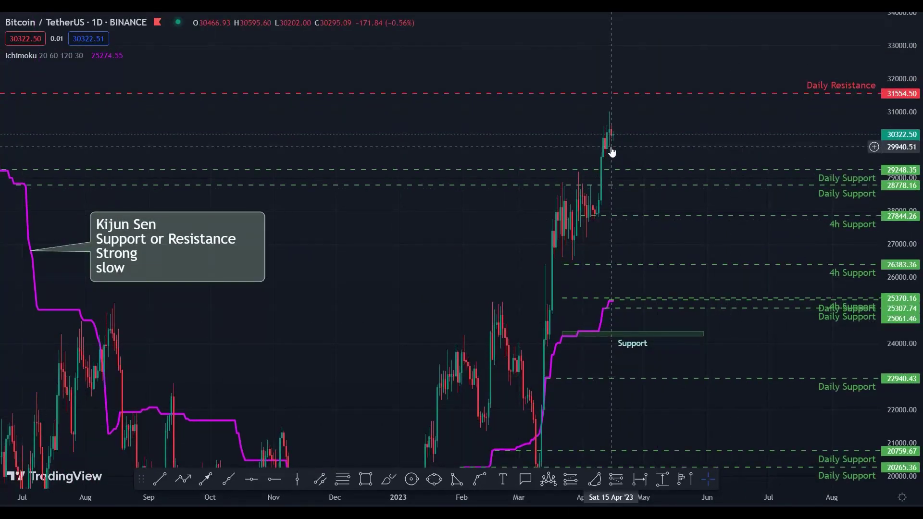
pyautogui.moveTo(445, 281)
pyautogui.mouseDown()
pyautogui.moveTo(453, 258)
pyautogui.moveTo(439, 284)
pyautogui.mouseUp()
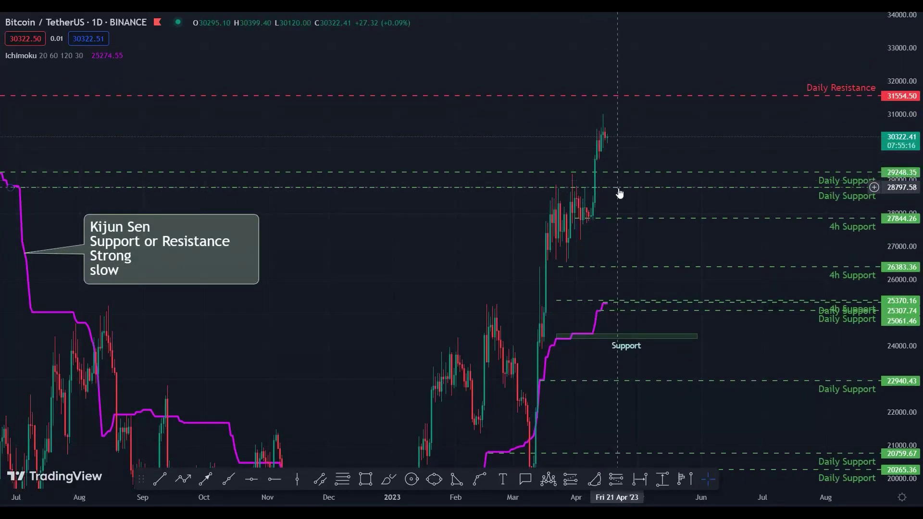
pyautogui.hscroll(-5, 475, 260)
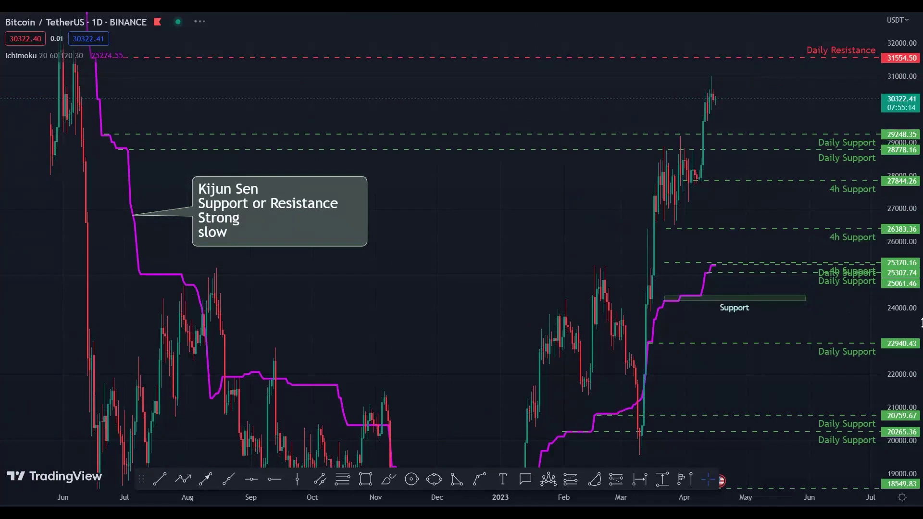